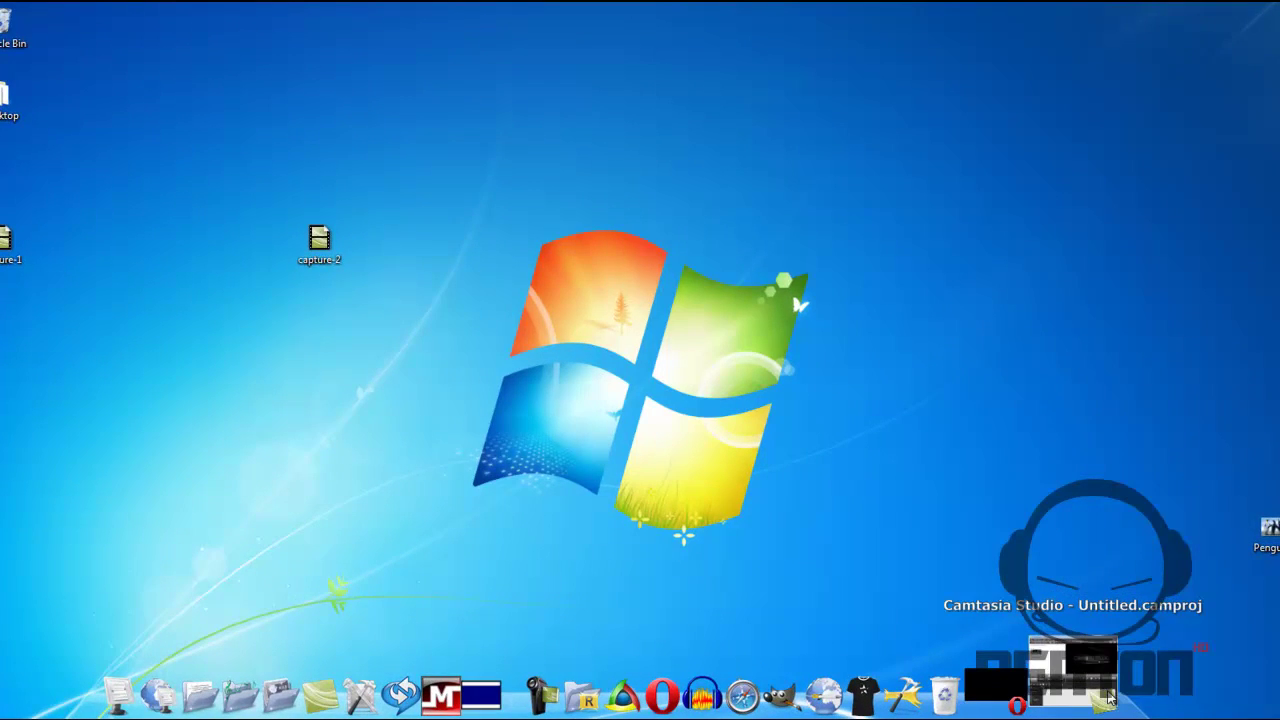
- Restore the Camtasia Studio window and maximize it on the Untitled project
left_click(1112, 697)
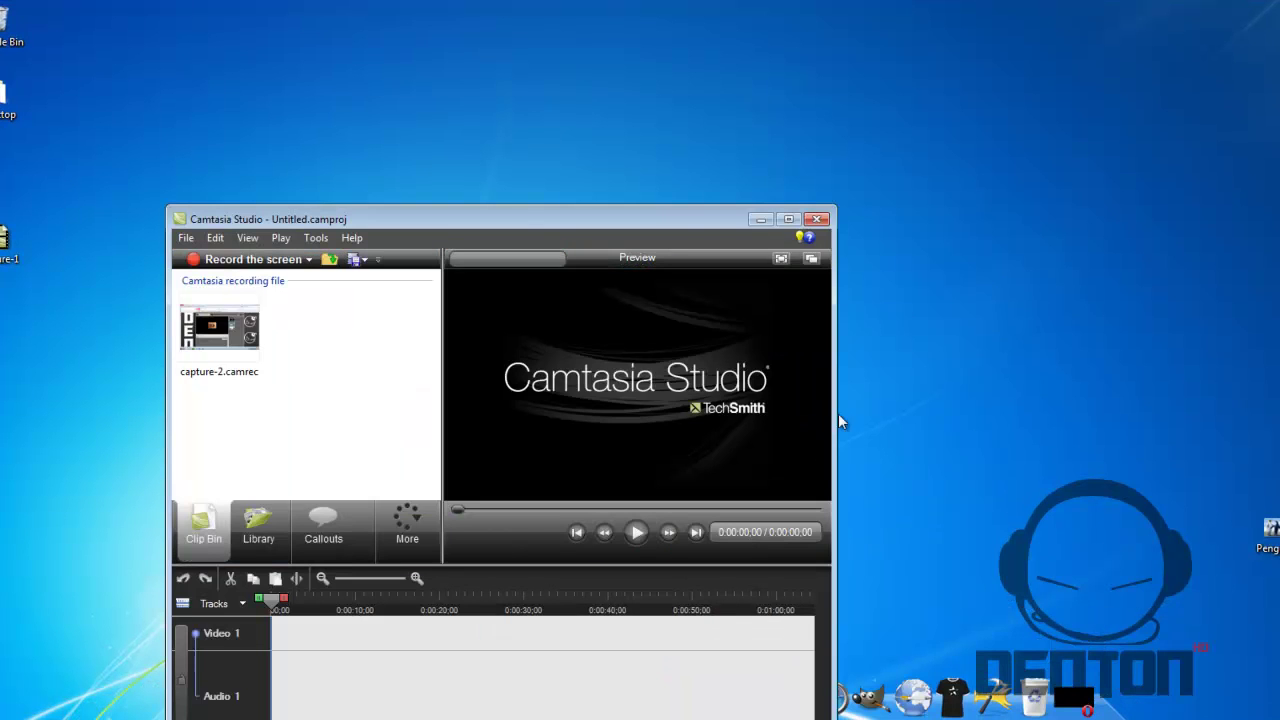
left_click_drag(574, 240, 625, 5)
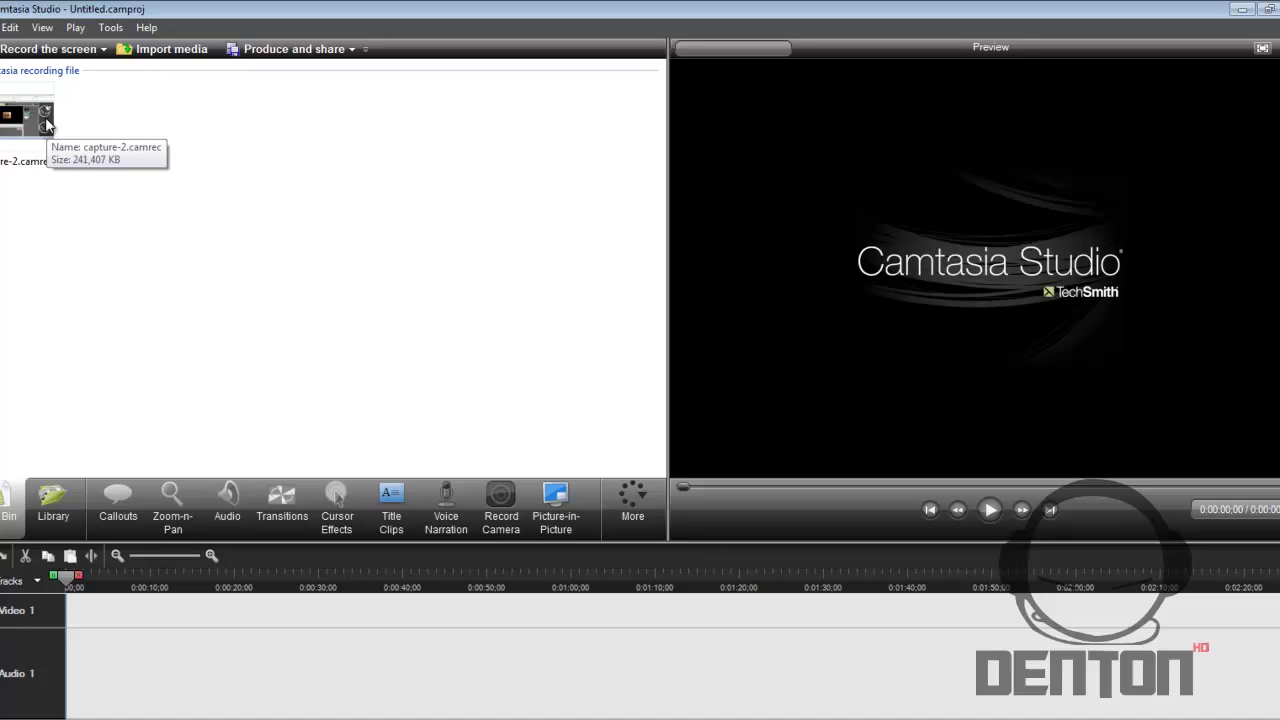
- Place capture-2.camrec on the timeline and set the editing dimensions to 1280 x 720
left_click(47, 128)
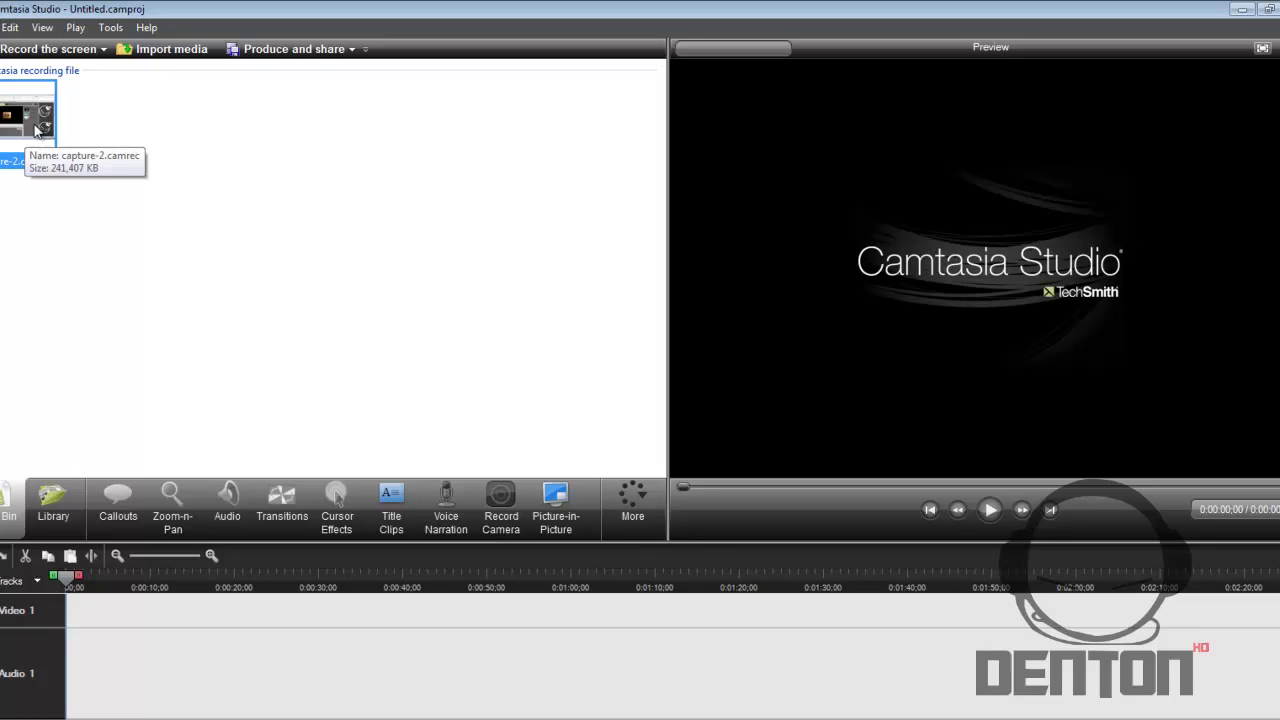
left_click_drag(33, 130, 85, 612)
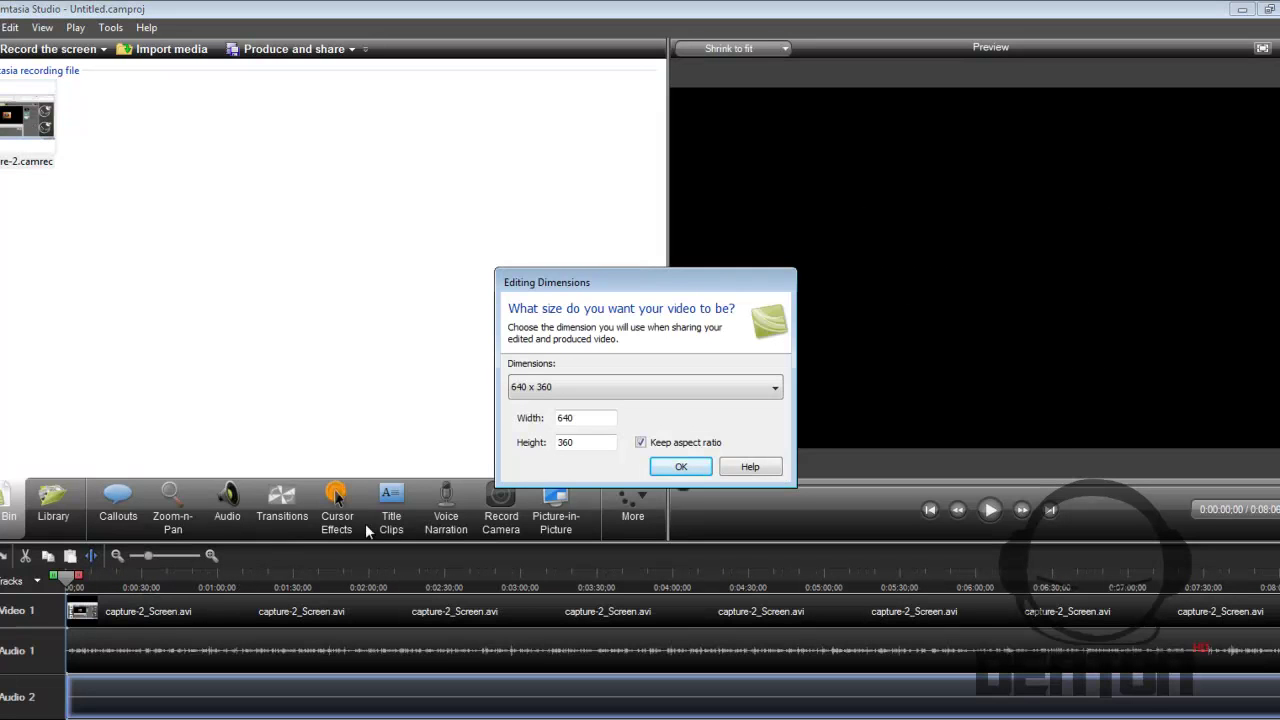
left_click(590, 394)
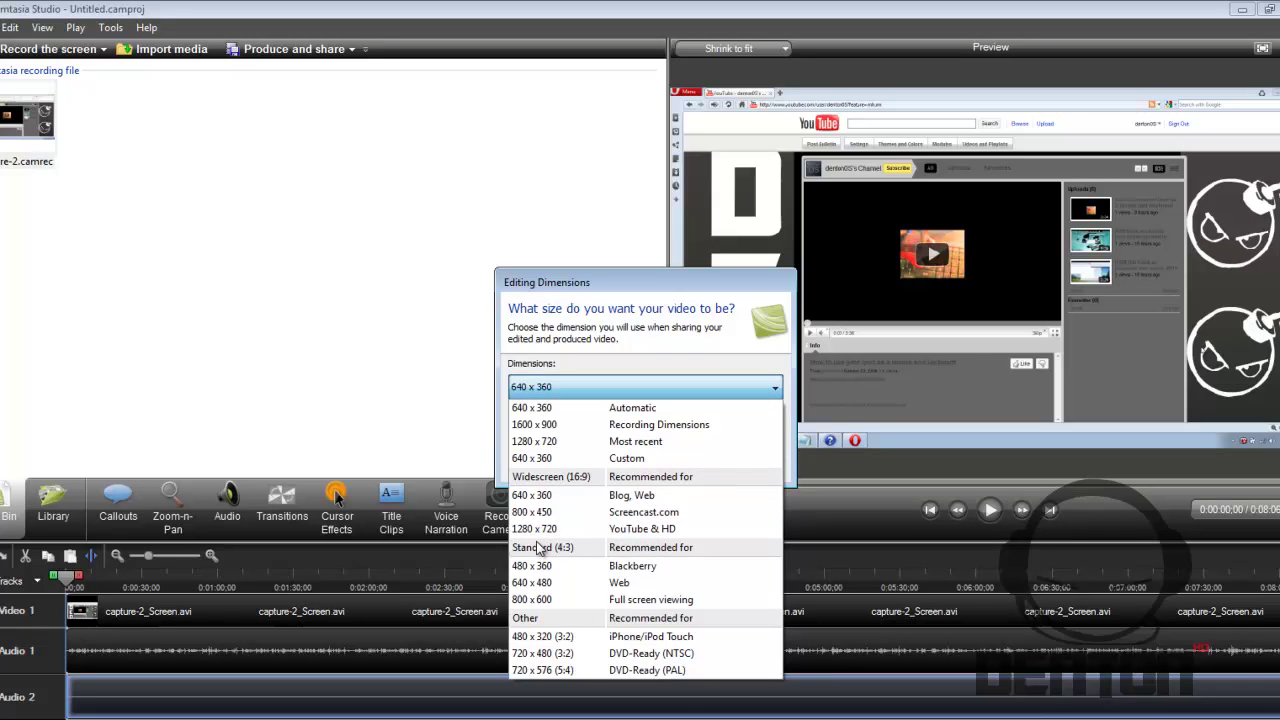
left_click(597, 530)
left_click(682, 468)
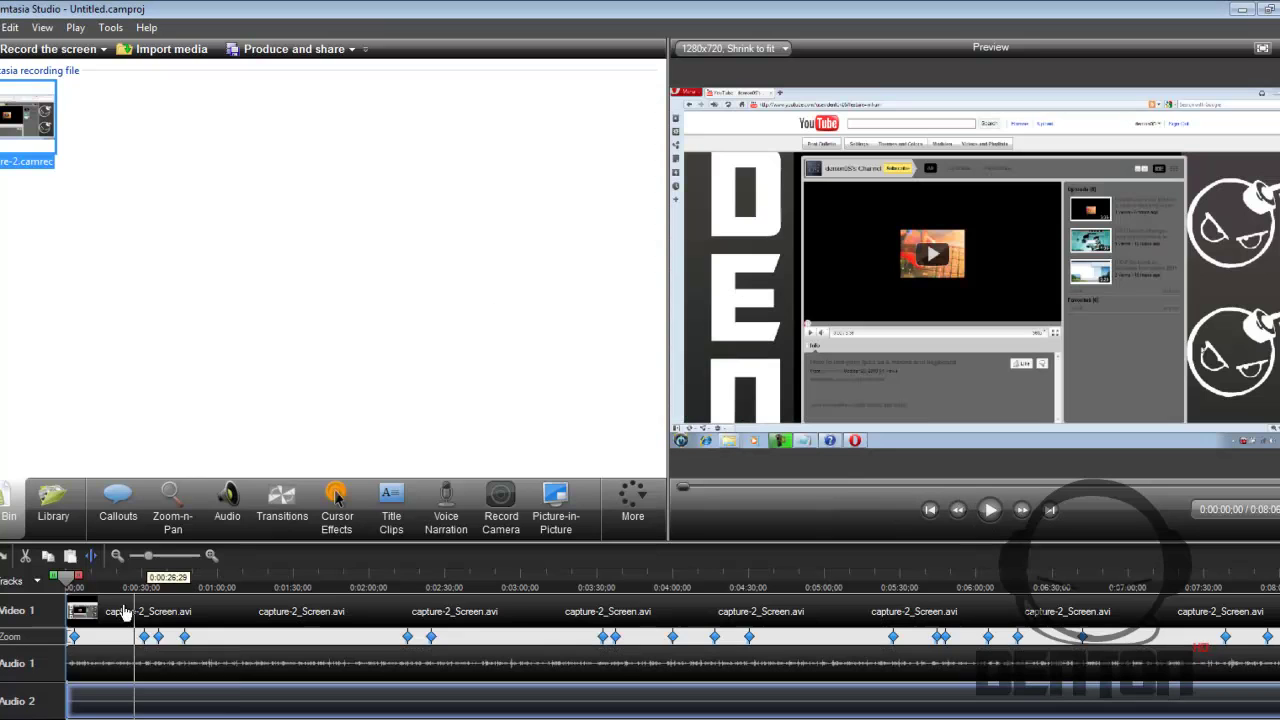
- Show the Zoom-n-Pan editor and scroll through its Advanced and SmartFocus options
left_click(181, 528)
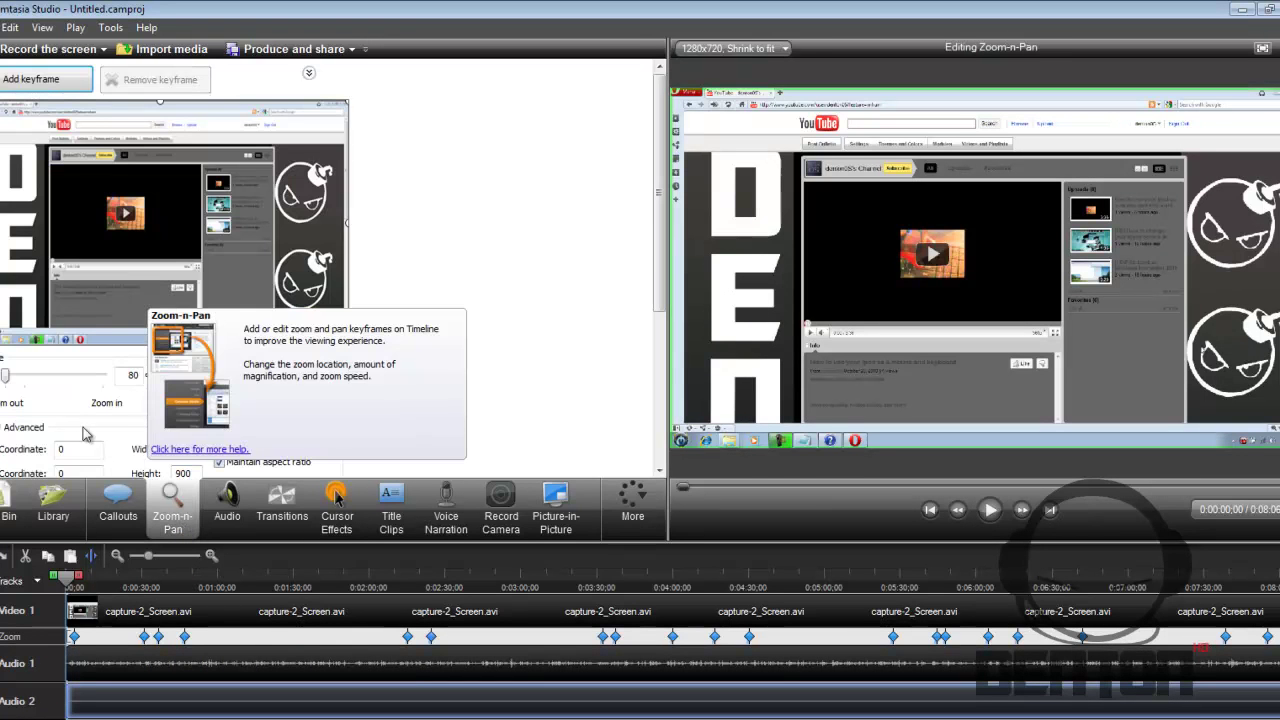
scroll(12, 388, "down", 5)
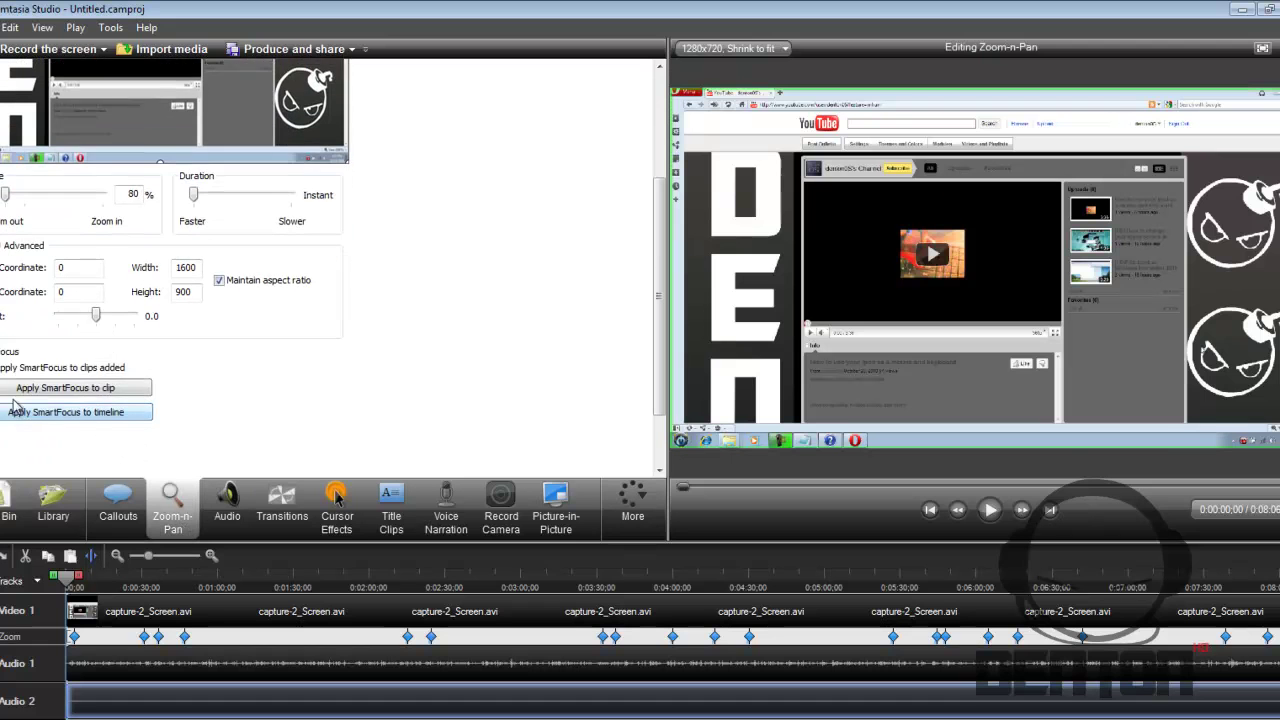
scroll(120, 388, "down", 2)
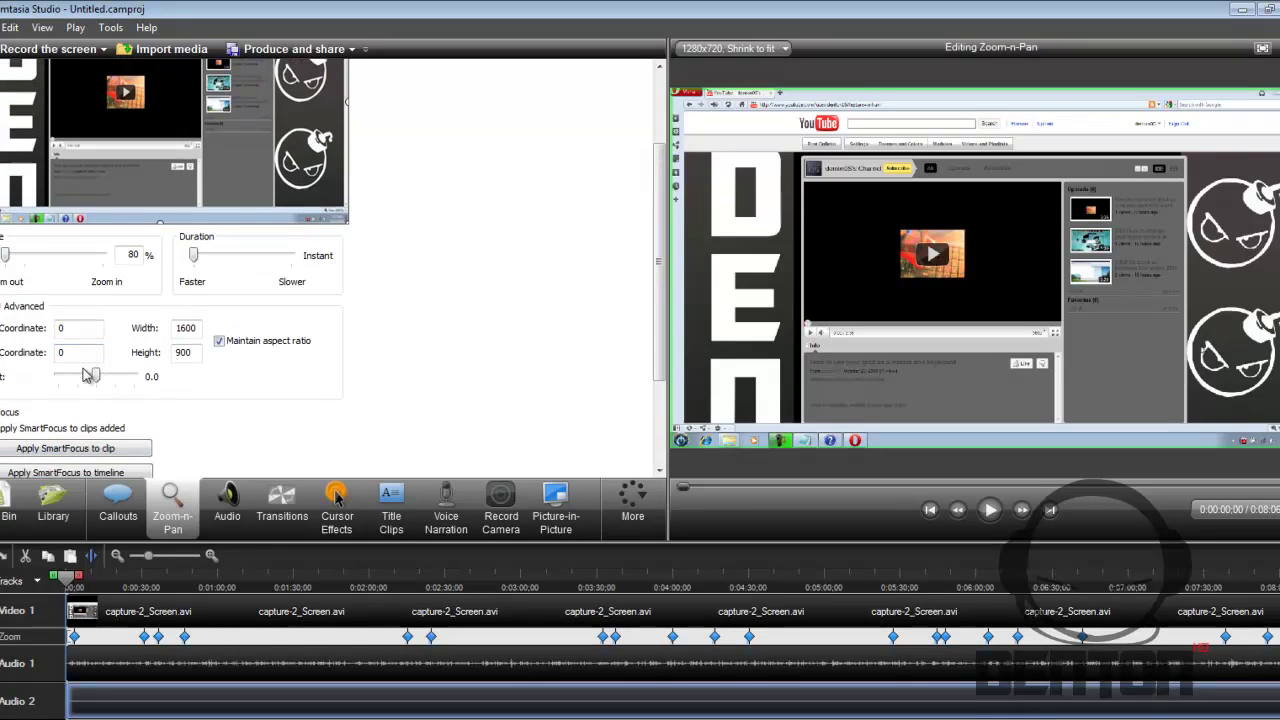
scroll(140, 400, "up", 2)
scroll(140, 405, "down", 2)
scroll(110, 408, "up", 3)
scroll(83, 410, "down", 2)
scroll(83, 410, "up", 4)
scroll(83, 408, "down", 3)
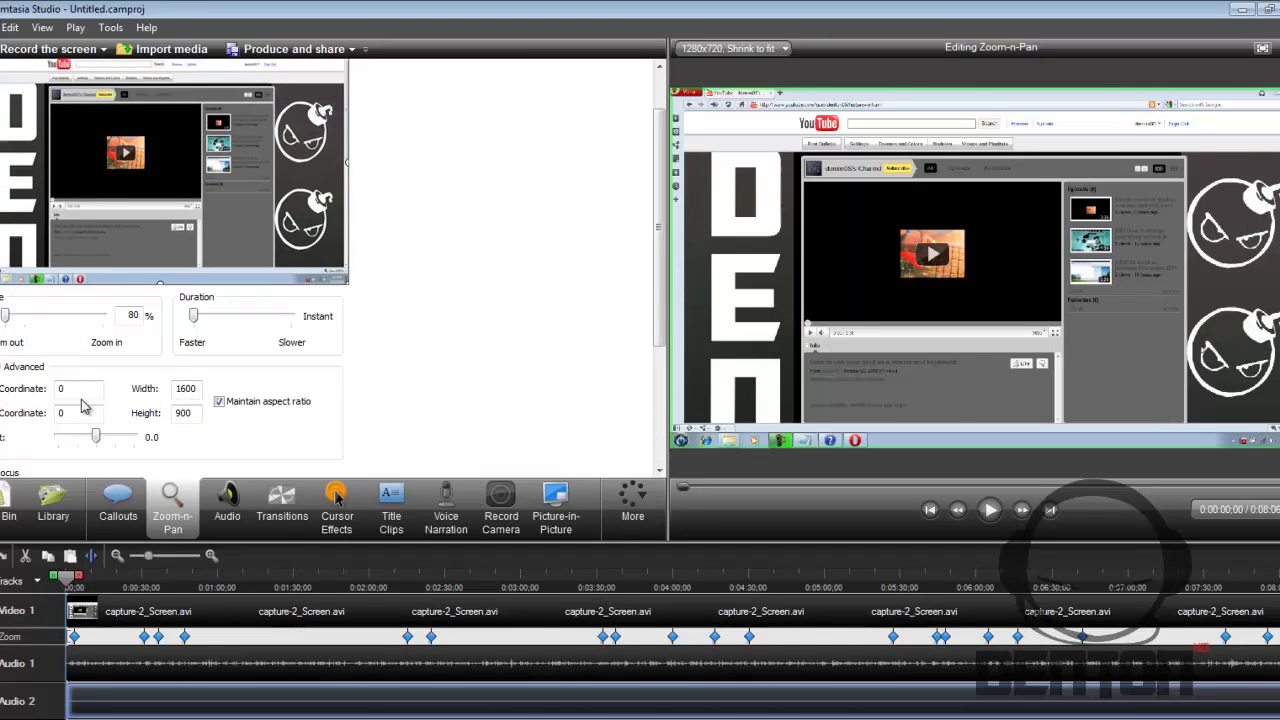
scroll(83, 406, "down", 2)
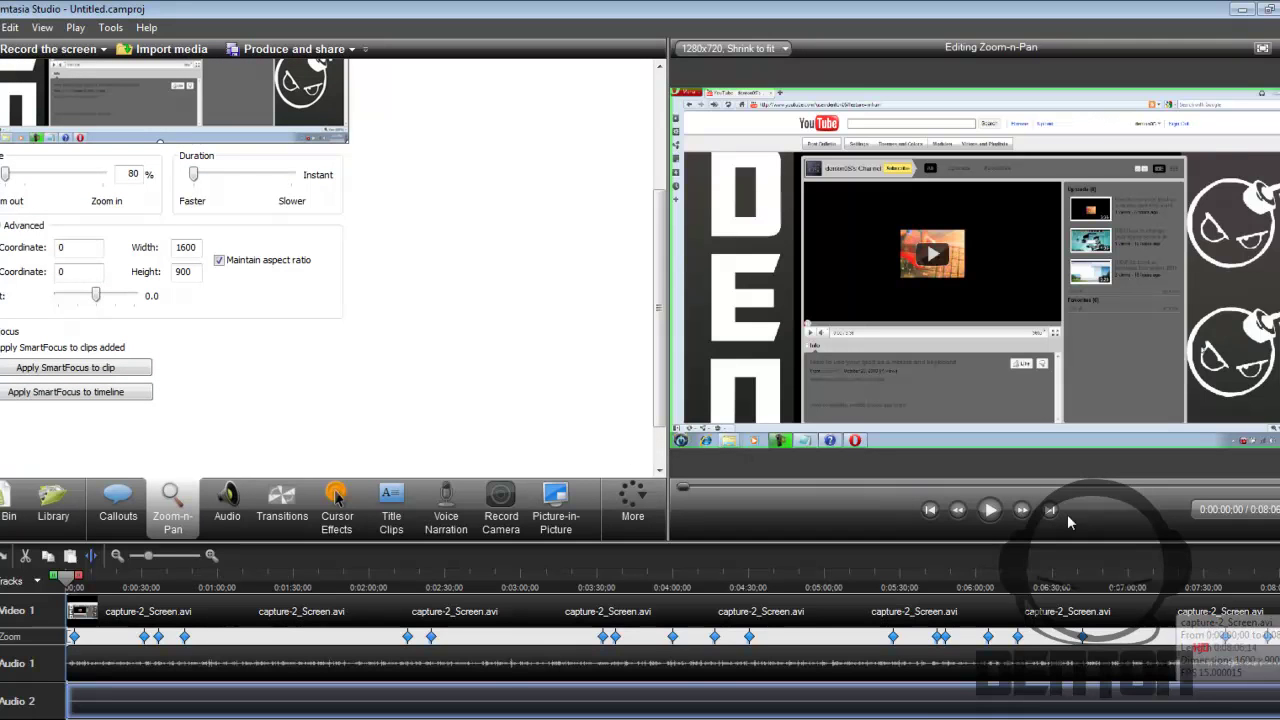
- Tilt the opening zoom keyframe to 25.2 and play the preview to check it
left_click(991, 510)
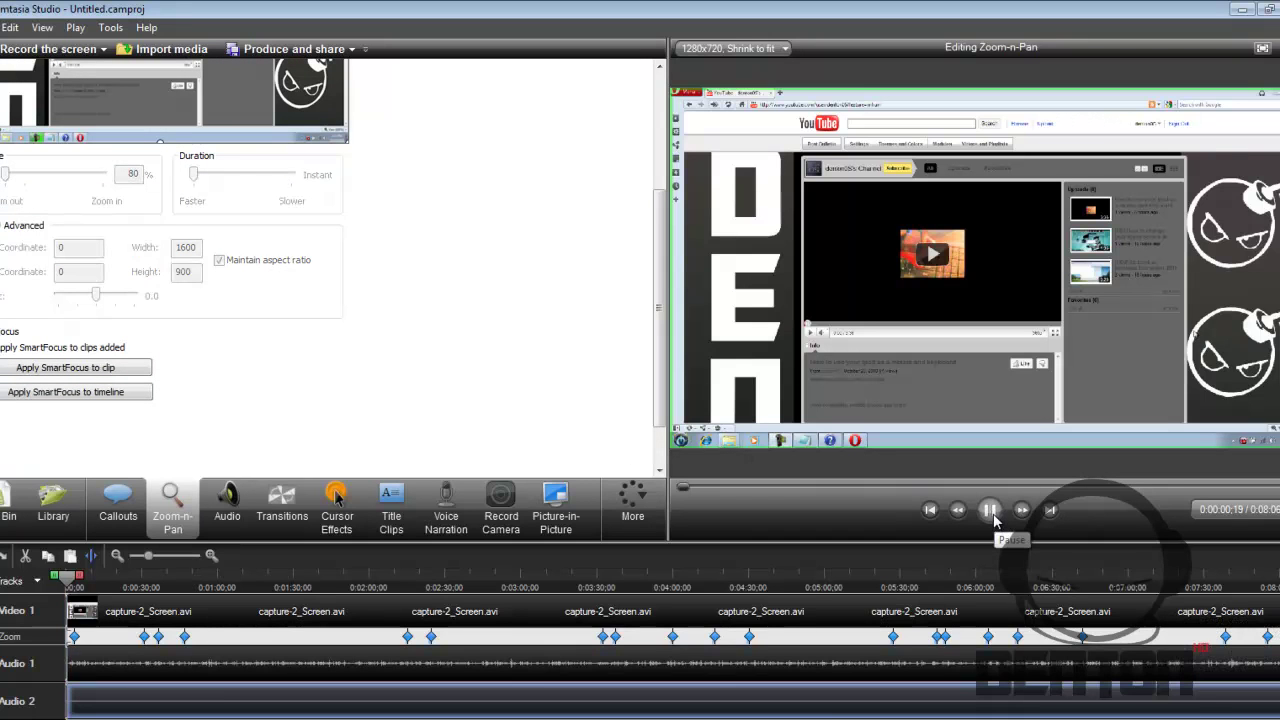
left_click(991, 510)
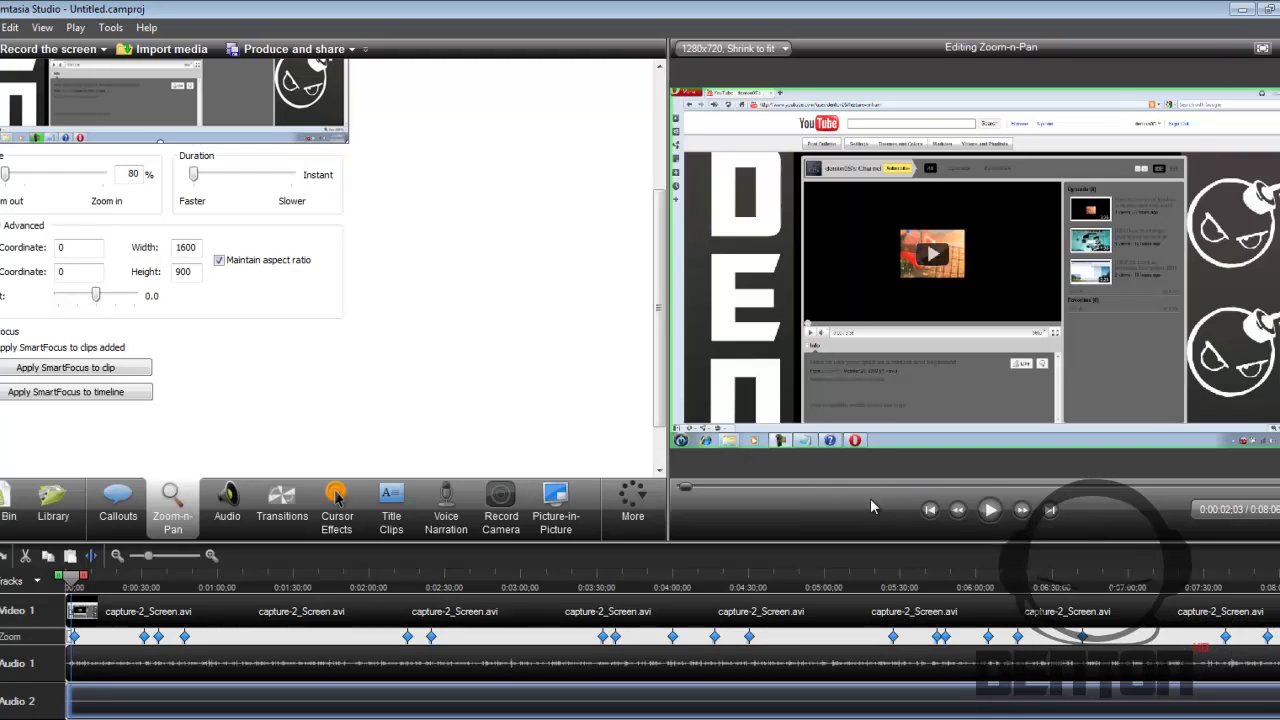
left_click(684, 492)
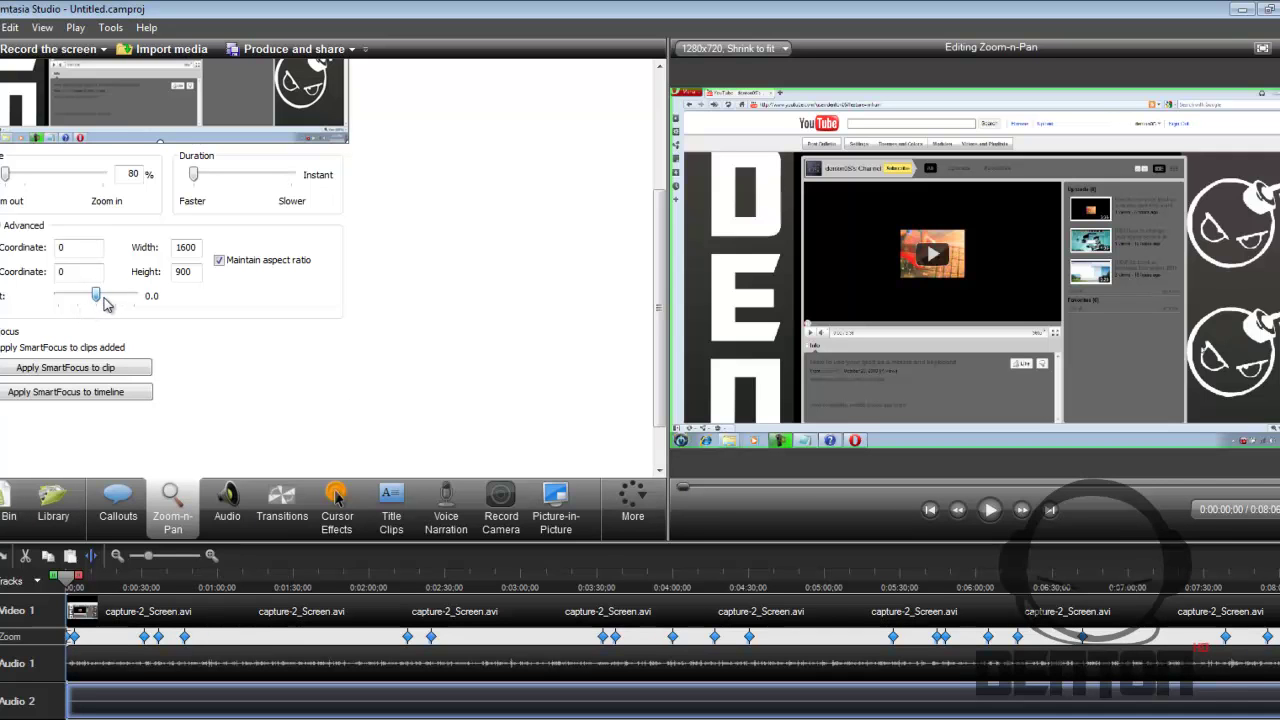
left_click_drag(97, 297, 117, 306)
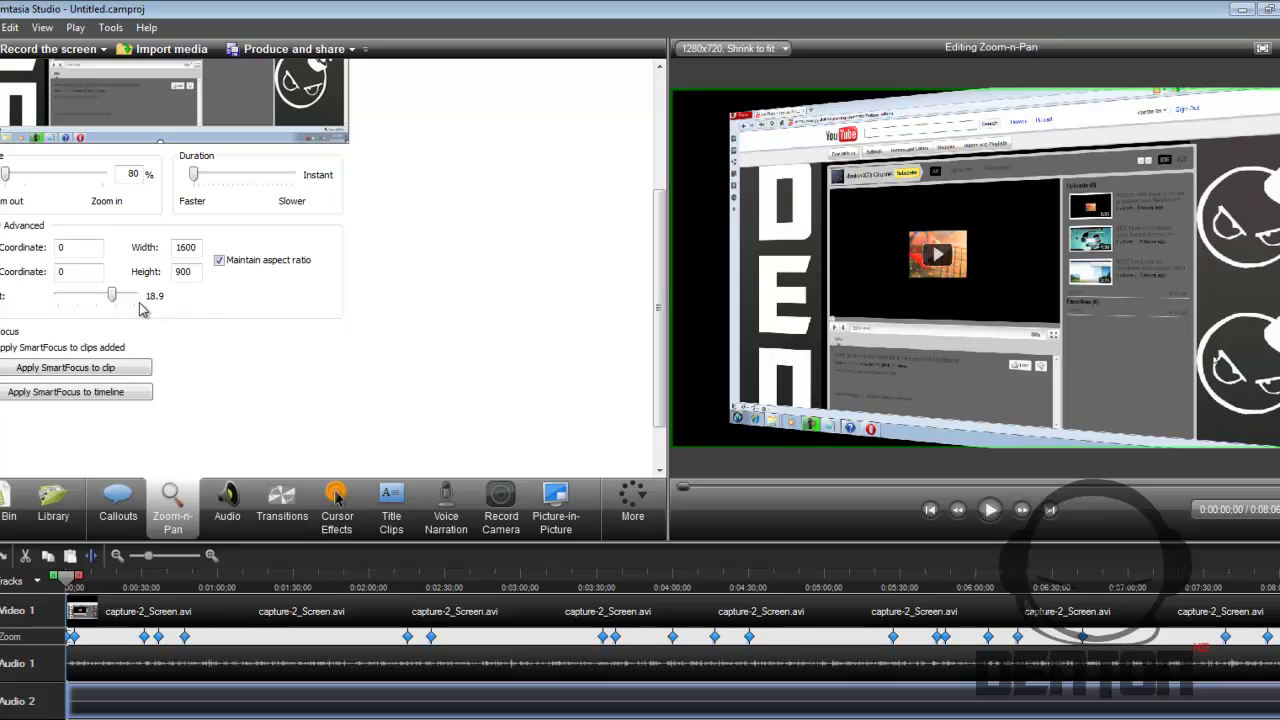
left_click_drag(115, 300, 121, 299)
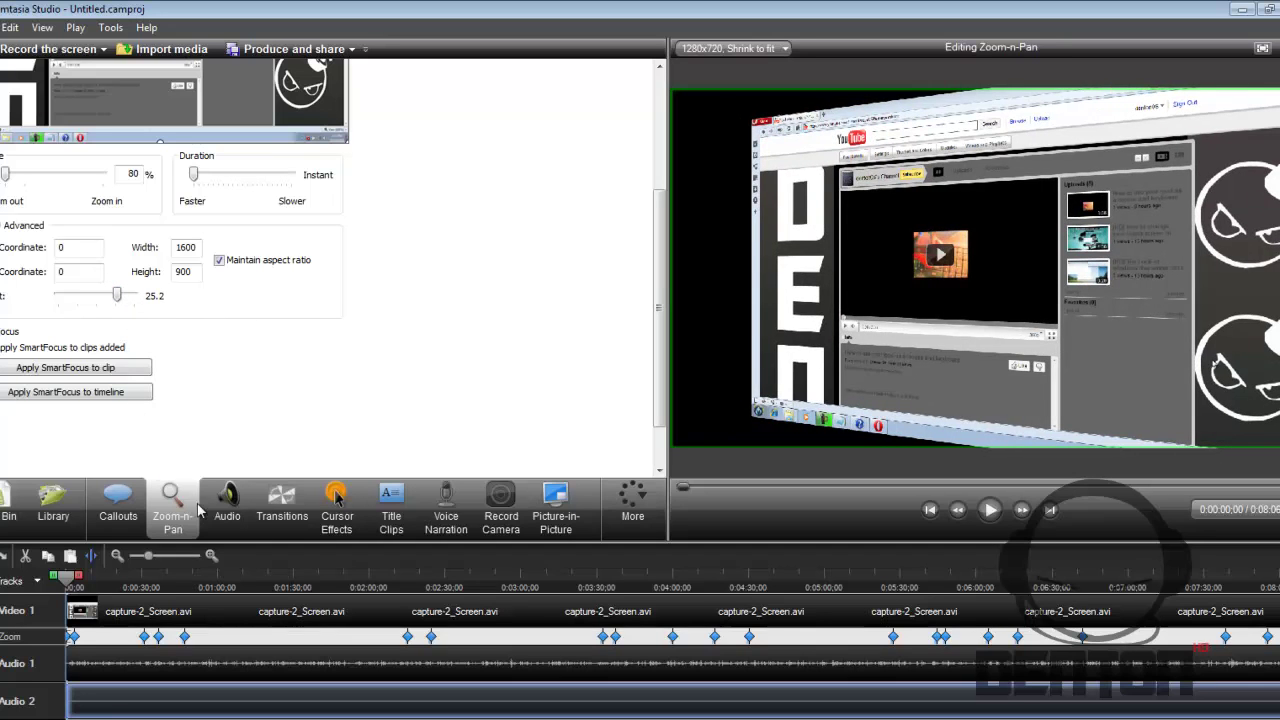
left_click(990, 510)
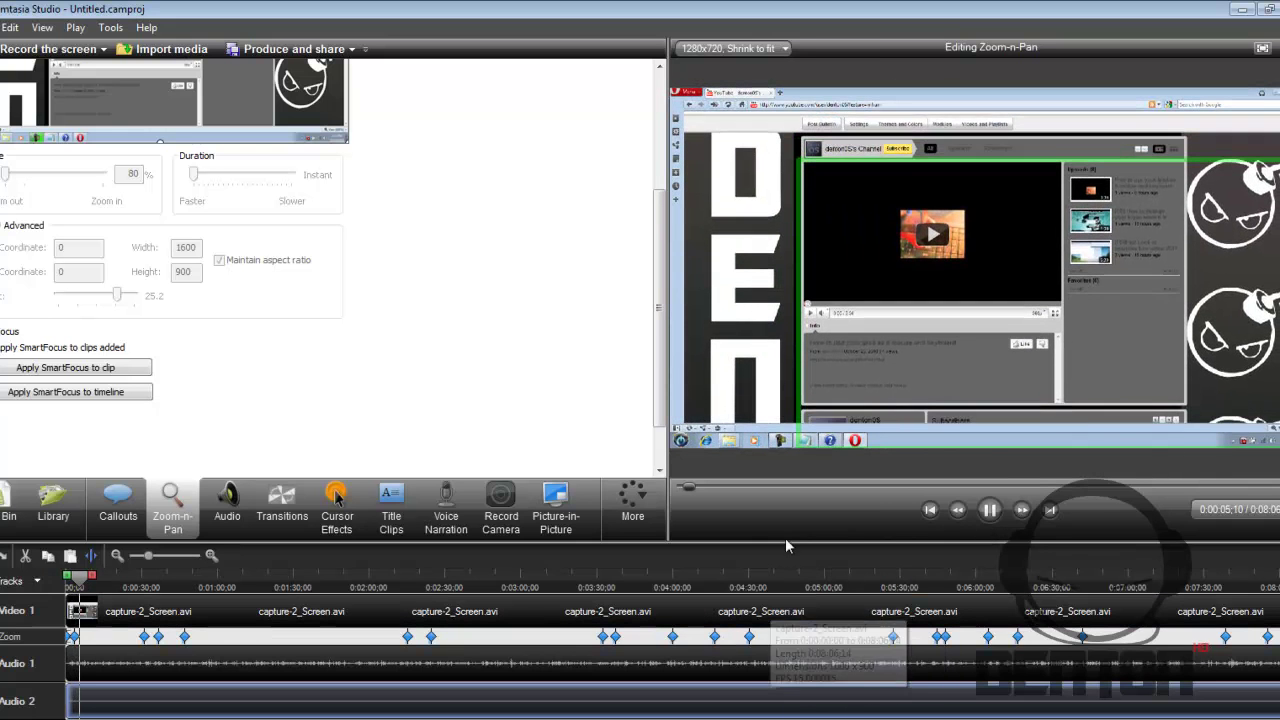
left_click(989, 509)
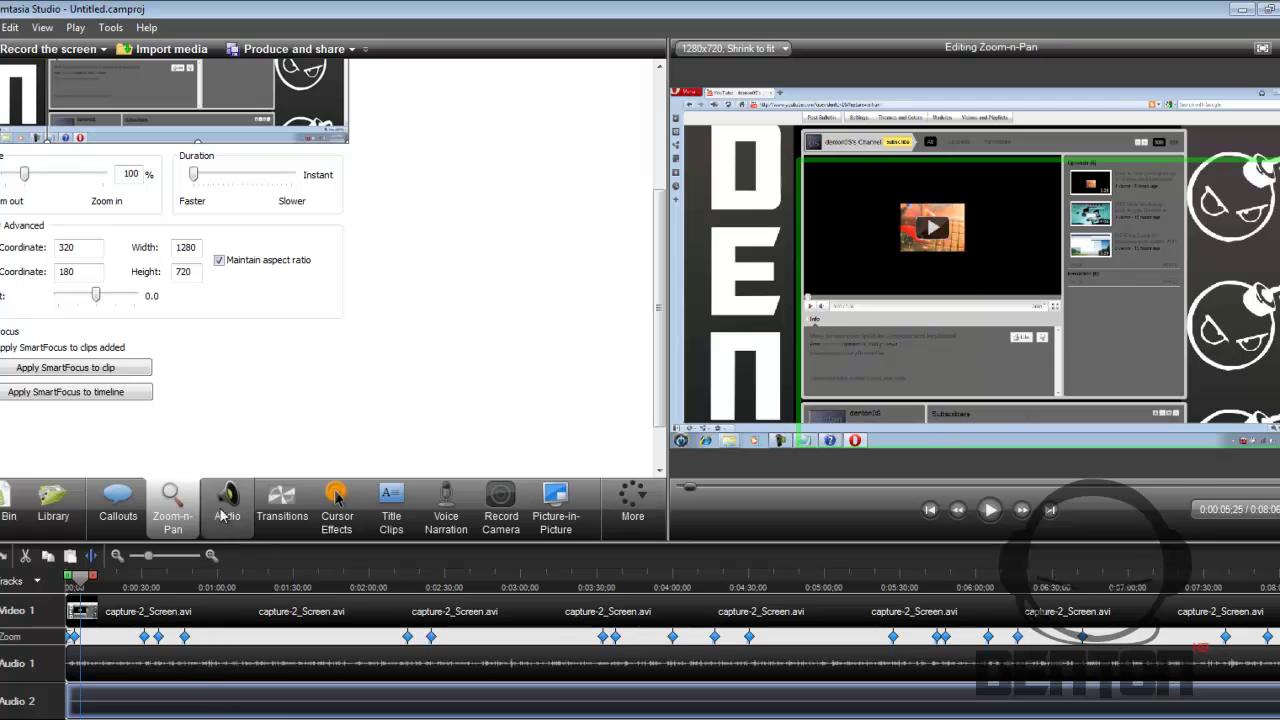
- Add a plain text callout reading 'How to make pro quality youtube backgrounds(HD)'
left_click(118, 505)
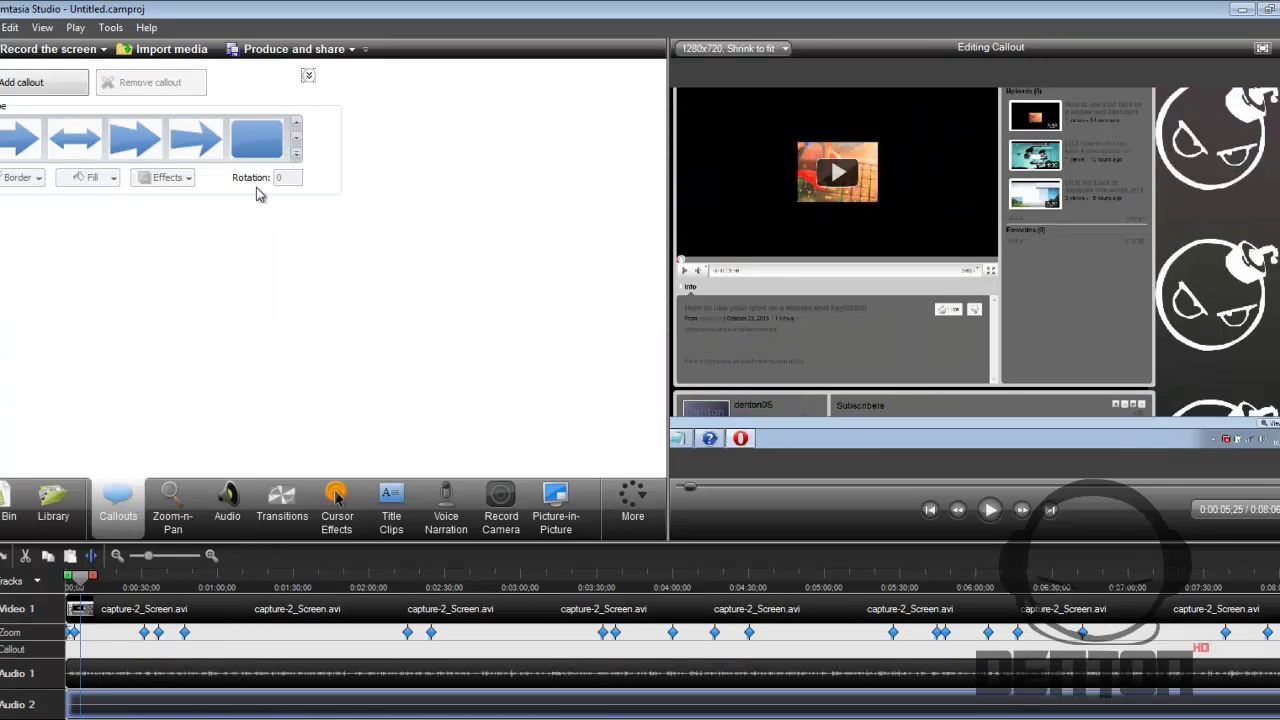
left_click(296, 156)
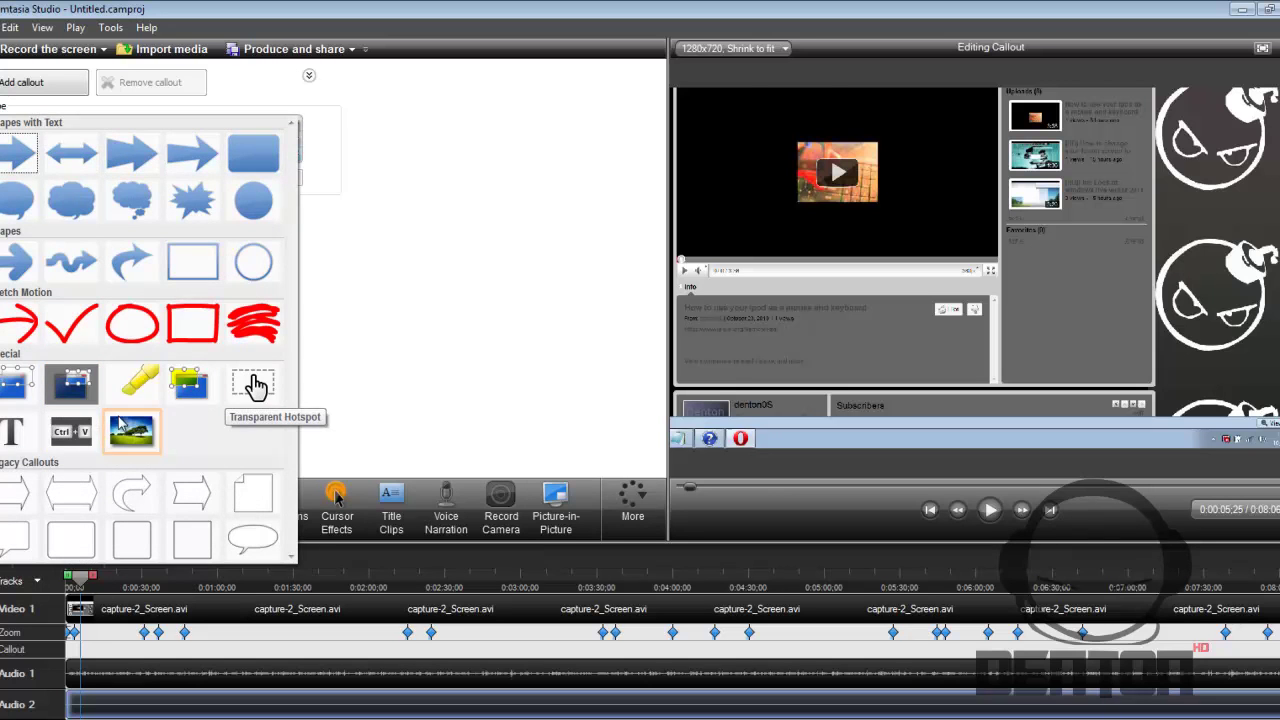
left_click(10, 432)
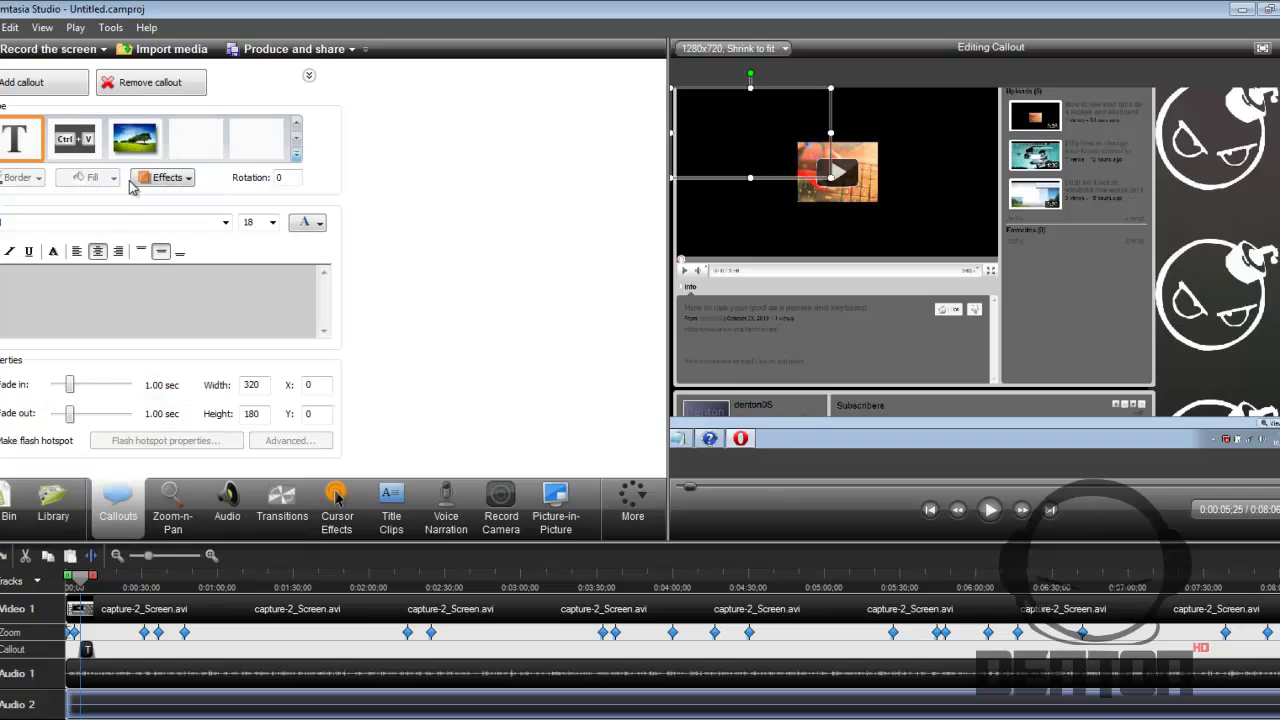
left_click(78, 289)
type("How to make p")
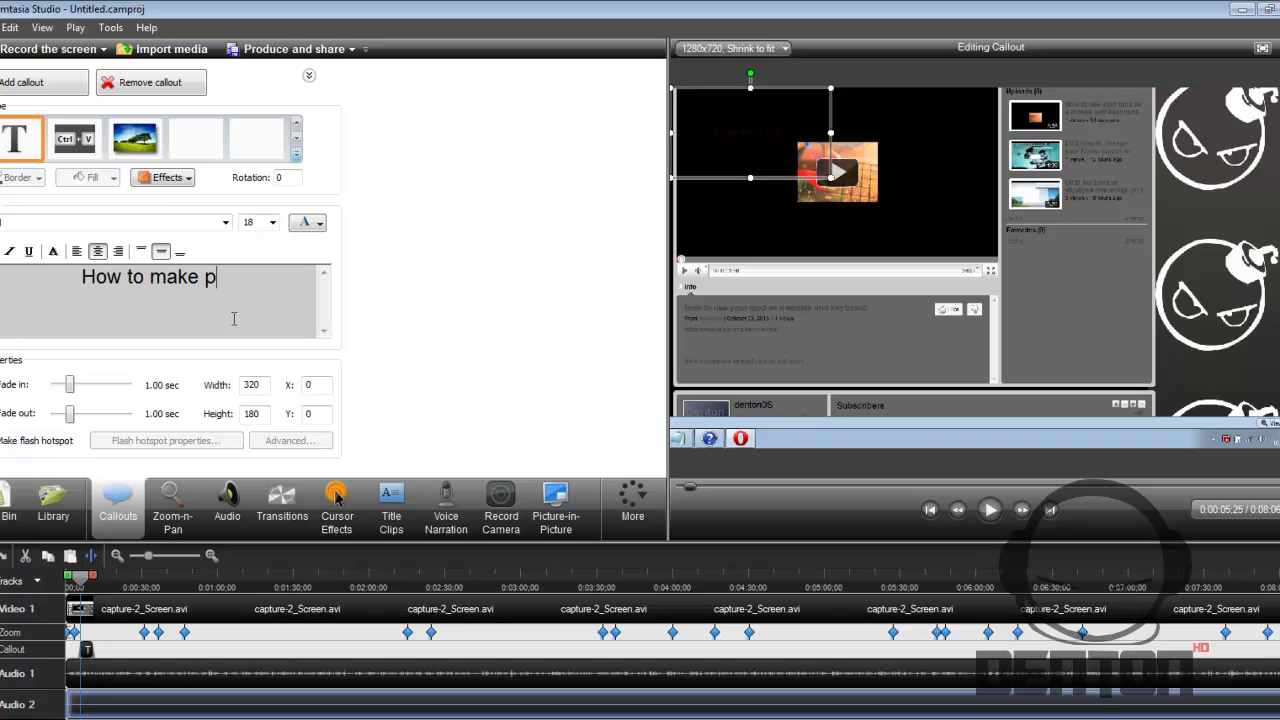
type("ro qual")
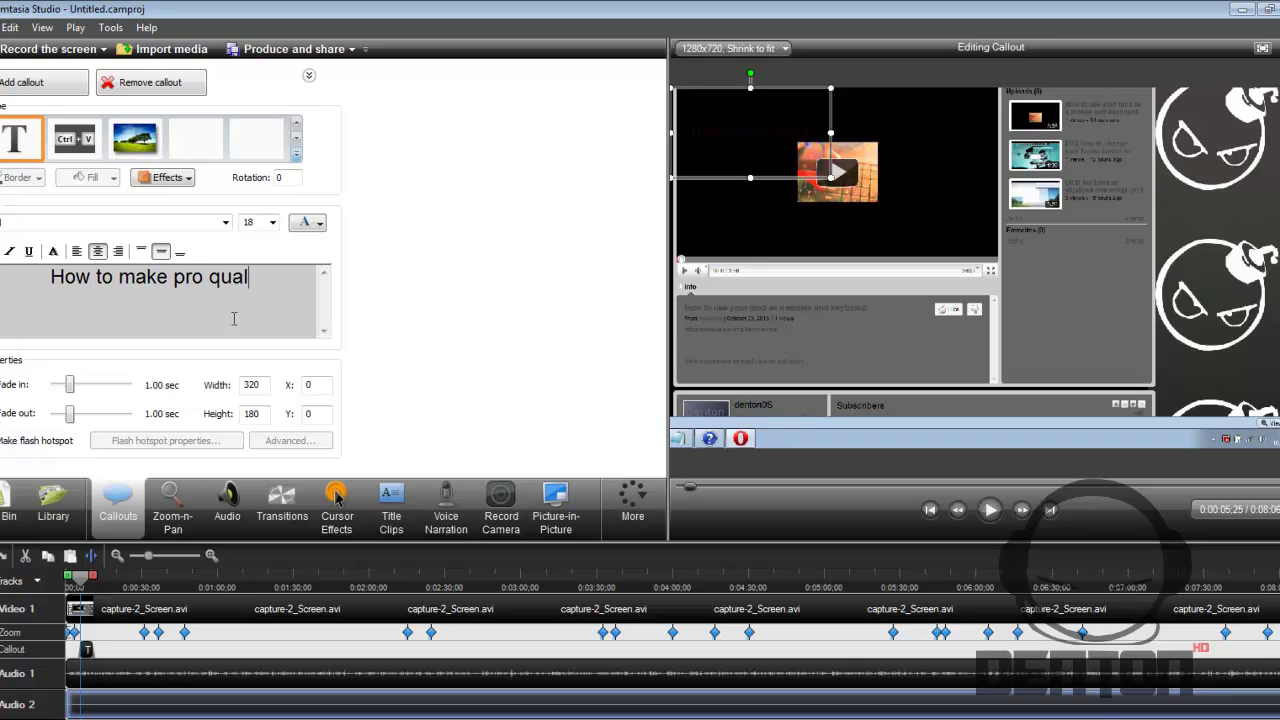
type("it y you")
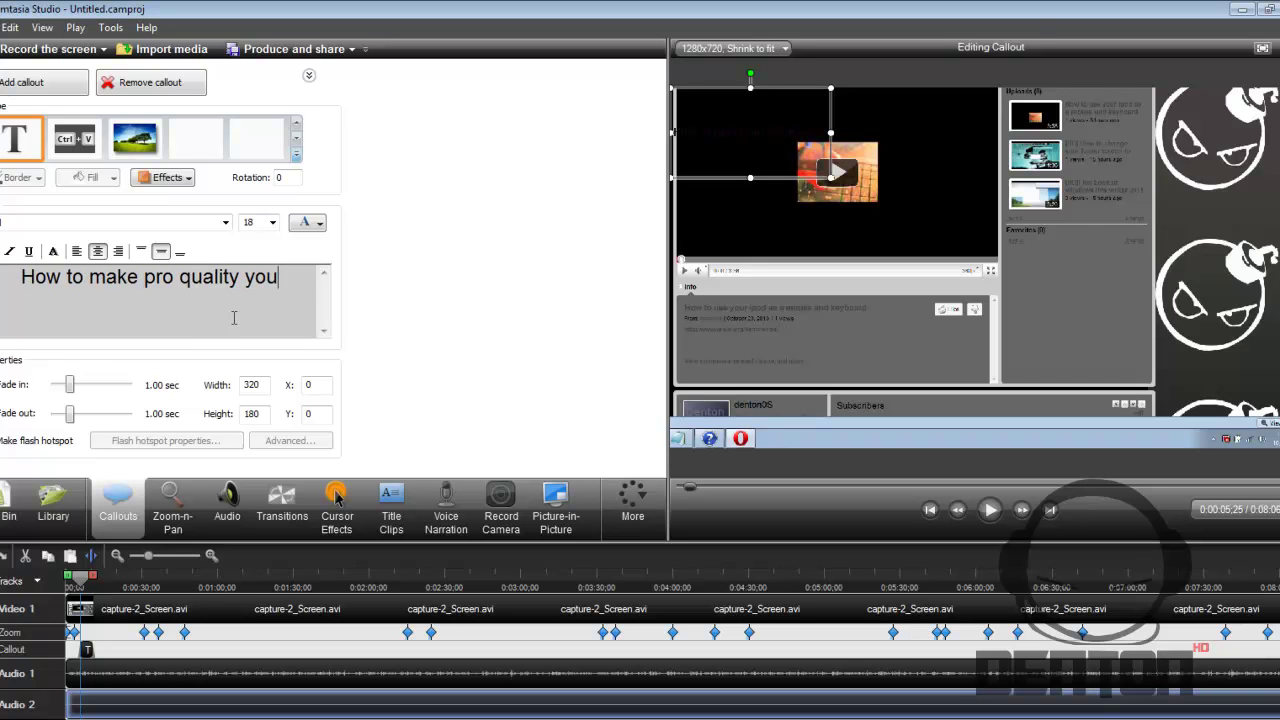
type("tube back")
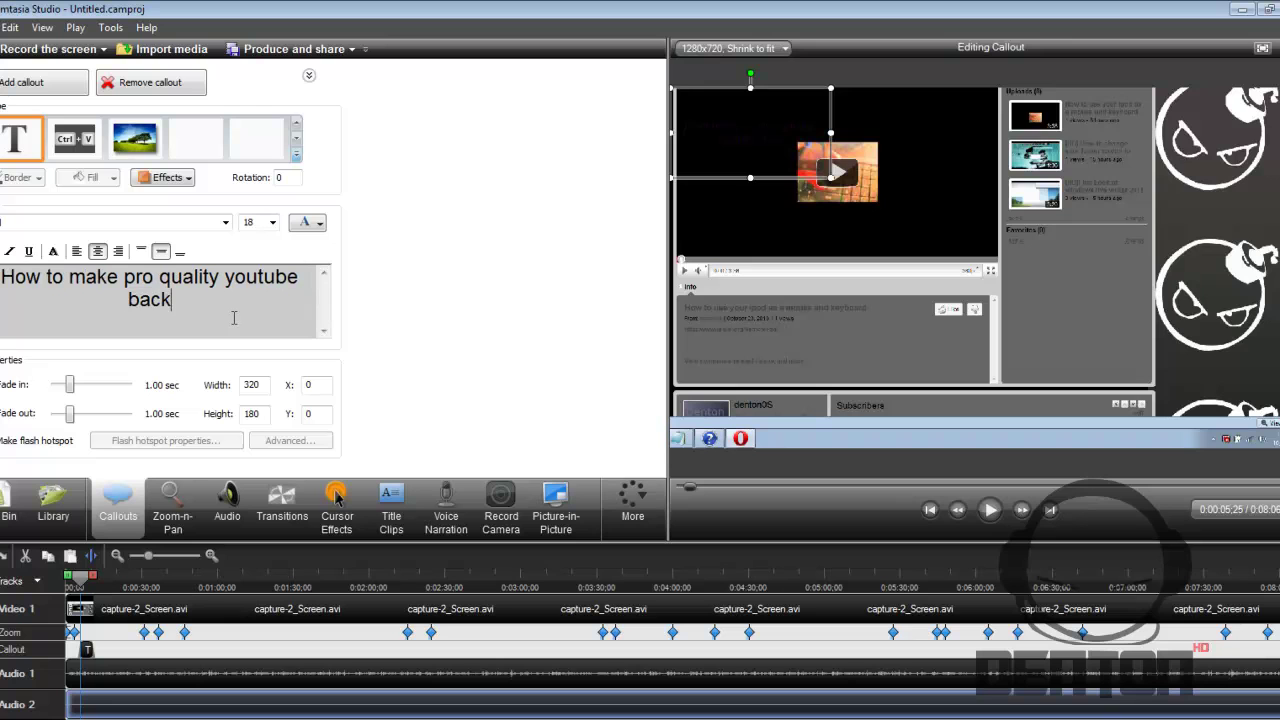
type("grounds")
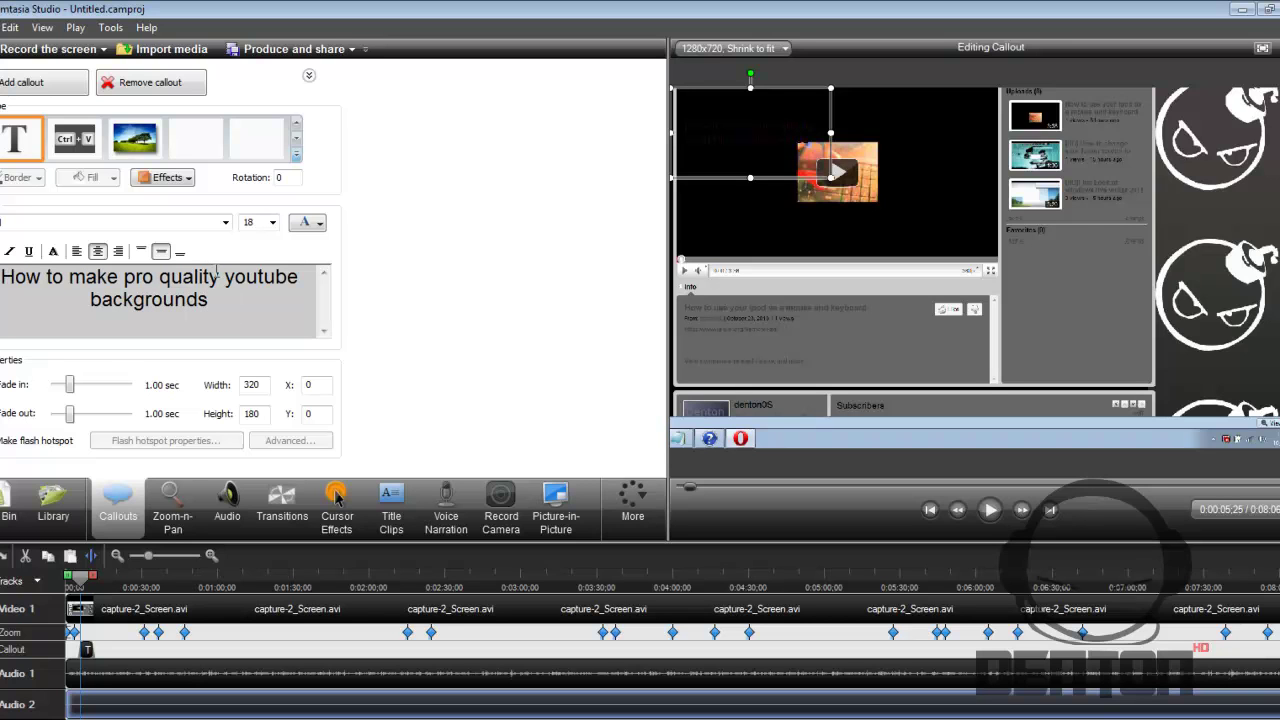
type("(H")
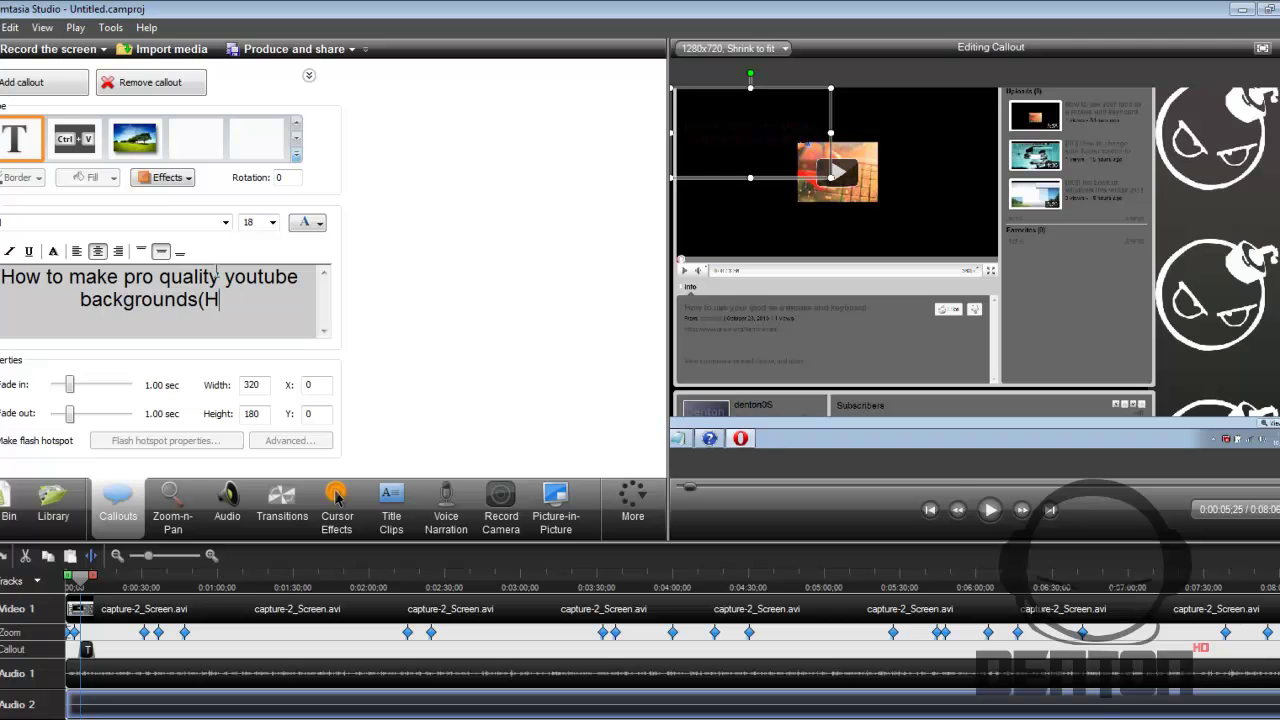
type("D)")
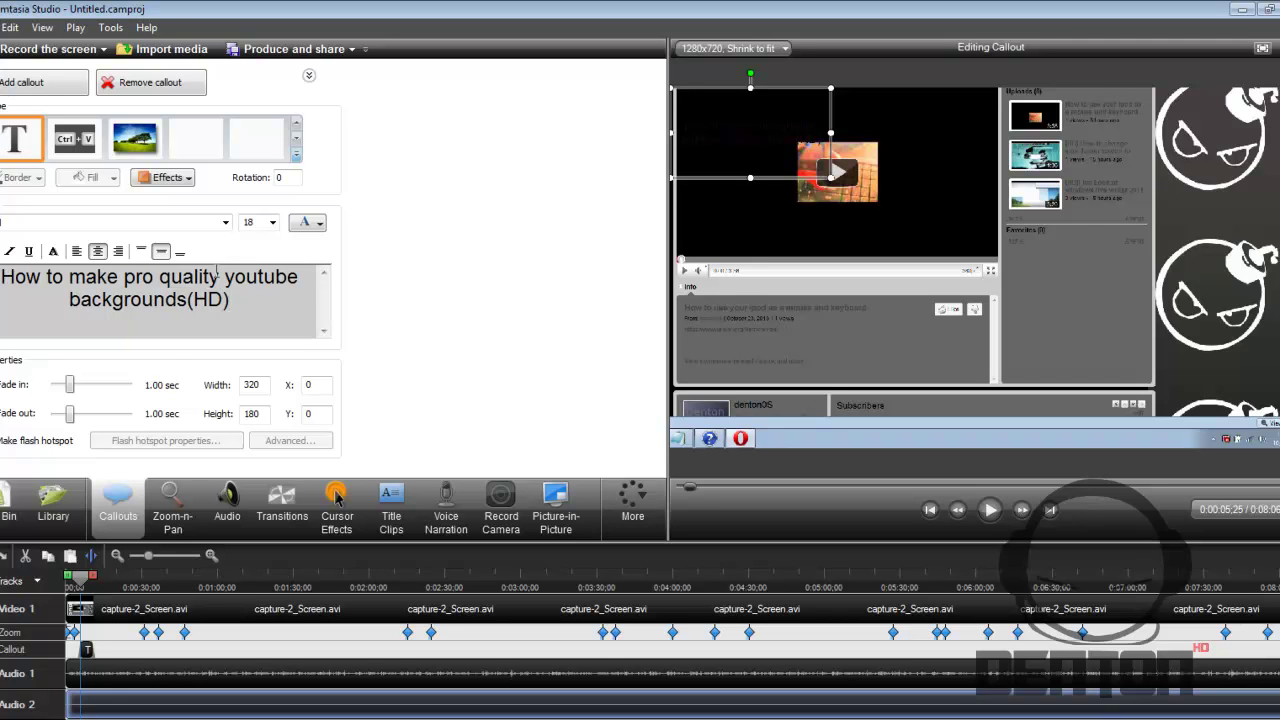
- Move the callout and set all of its text to font size 48
left_click_drag(733, 133, 880, 202)
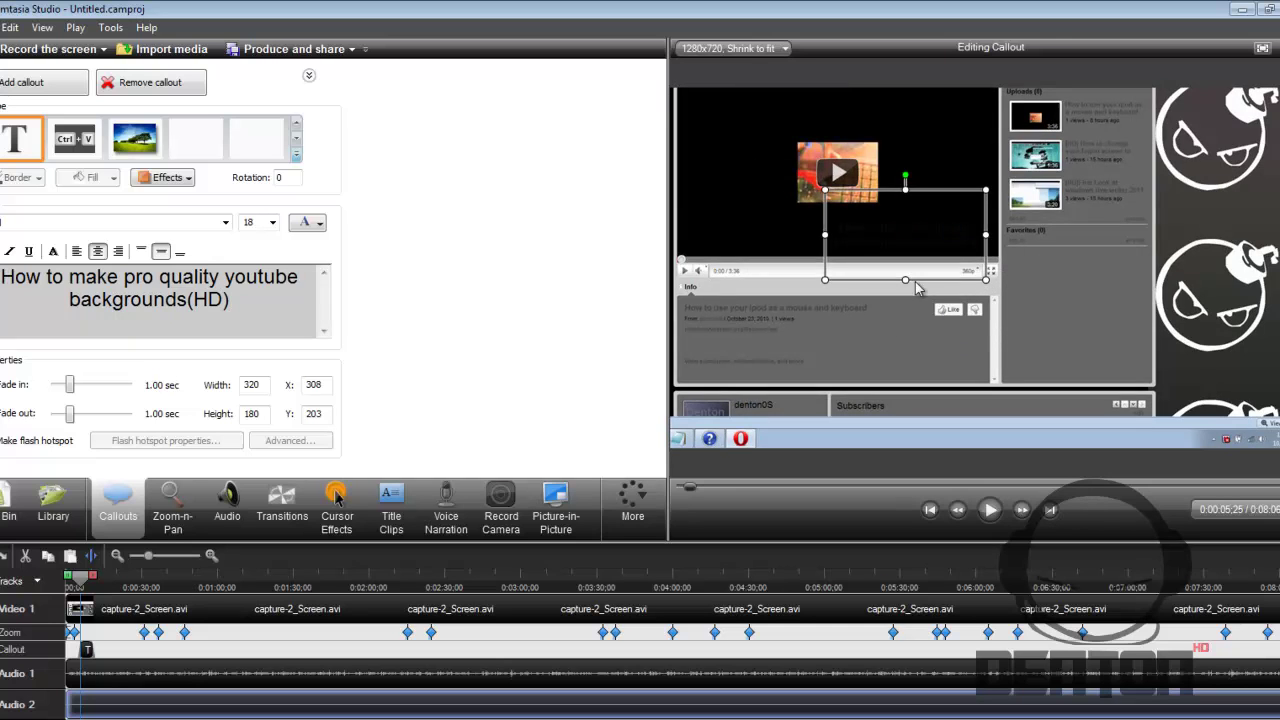
left_click(271, 224)
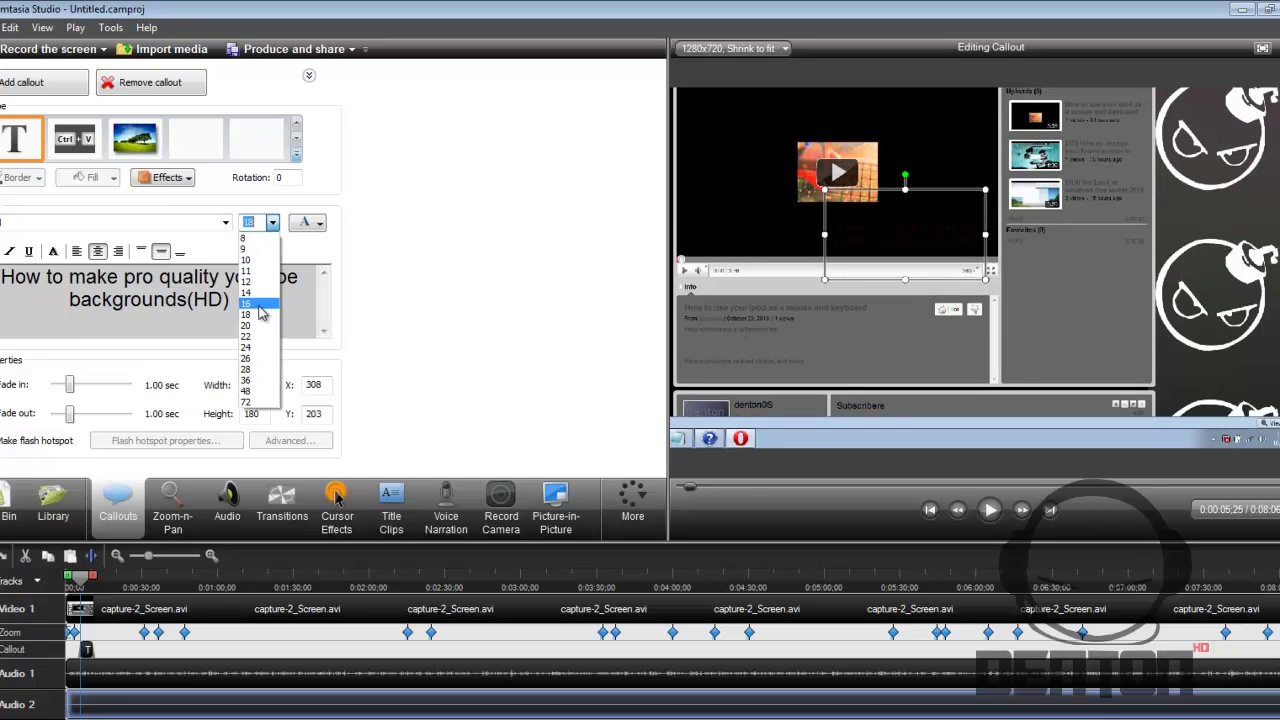
left_click(253, 391)
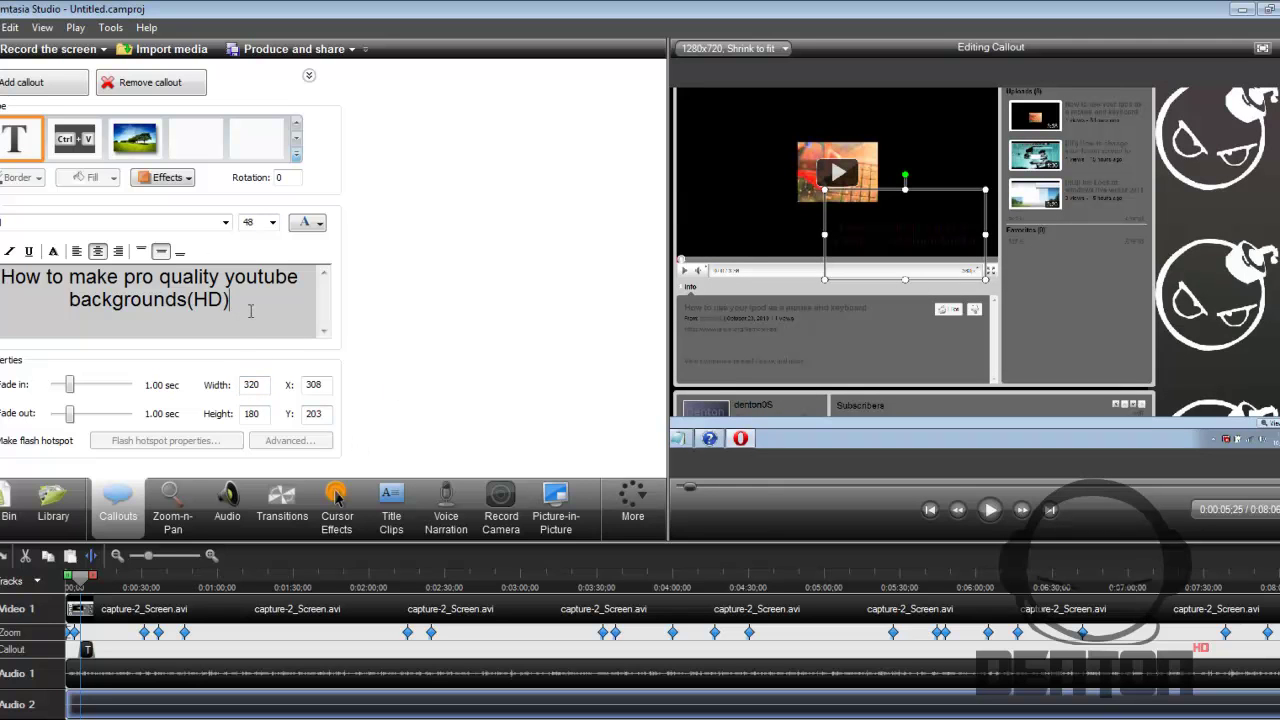
key("ctrl+a")
left_click(272, 222)
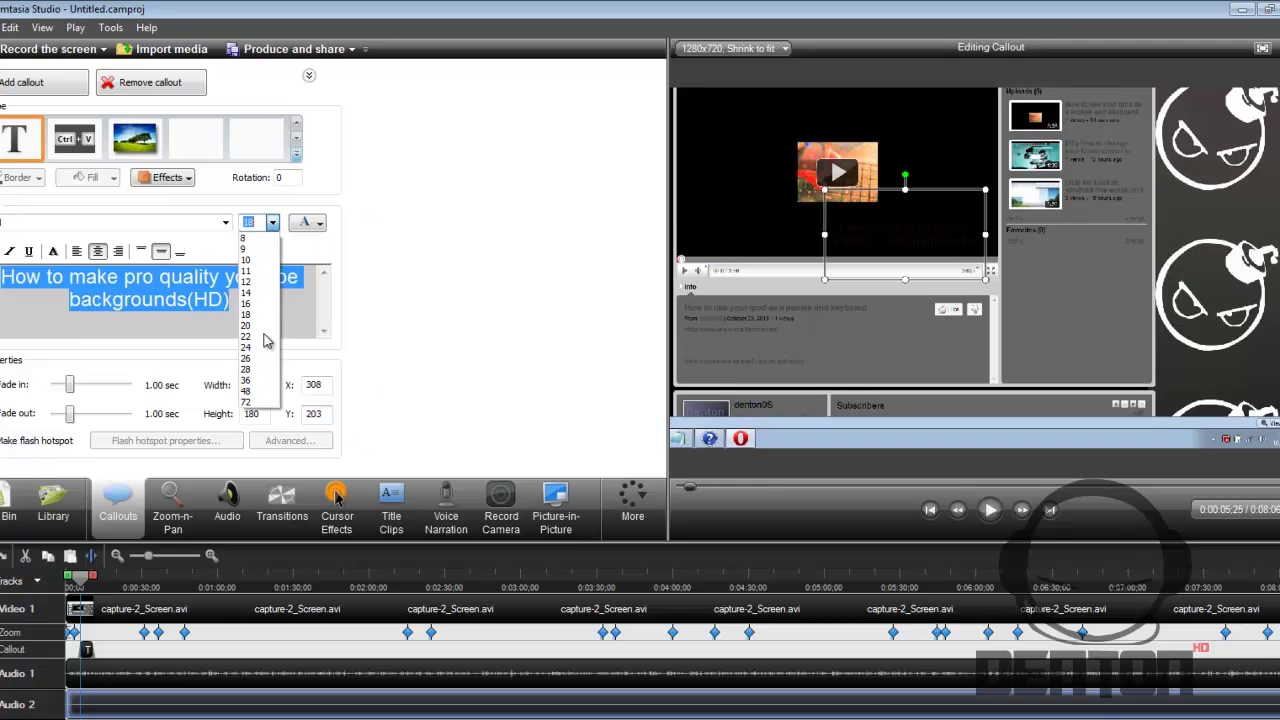
left_click(262, 391)
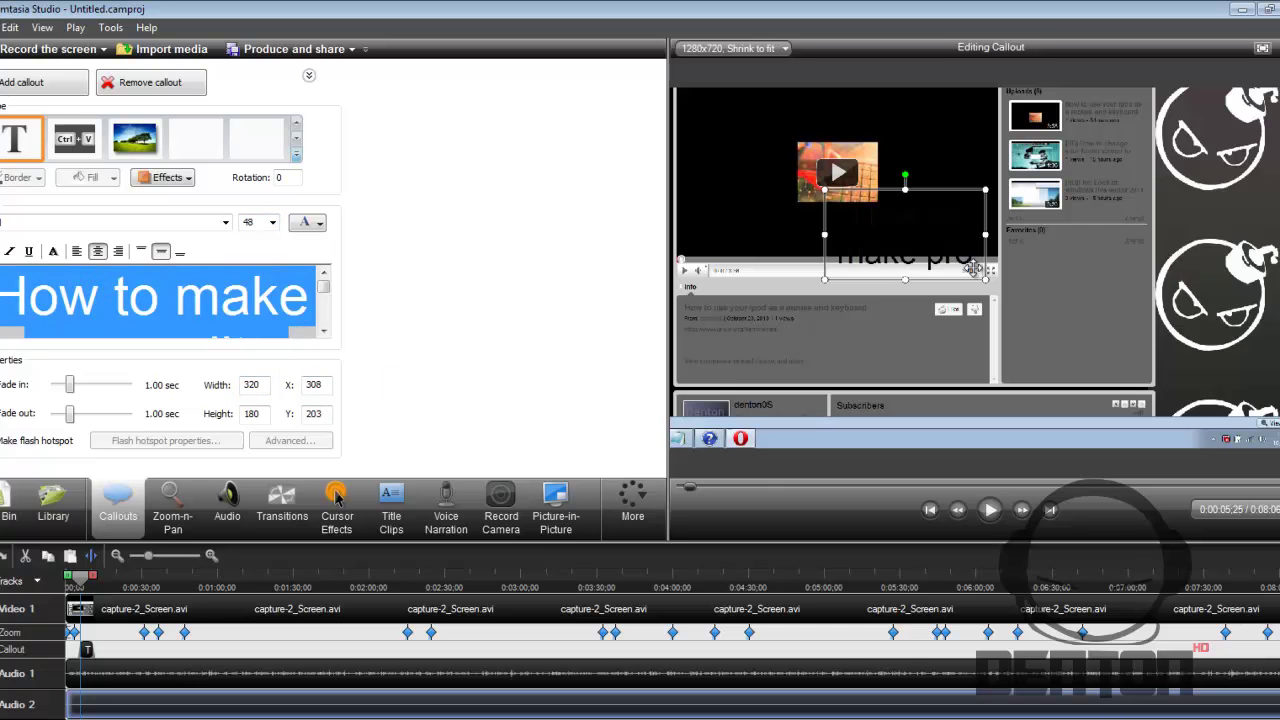
- Resize the callout box to fit the text and move it to the top of the video
left_click_drag(987, 282, 1279, 422)
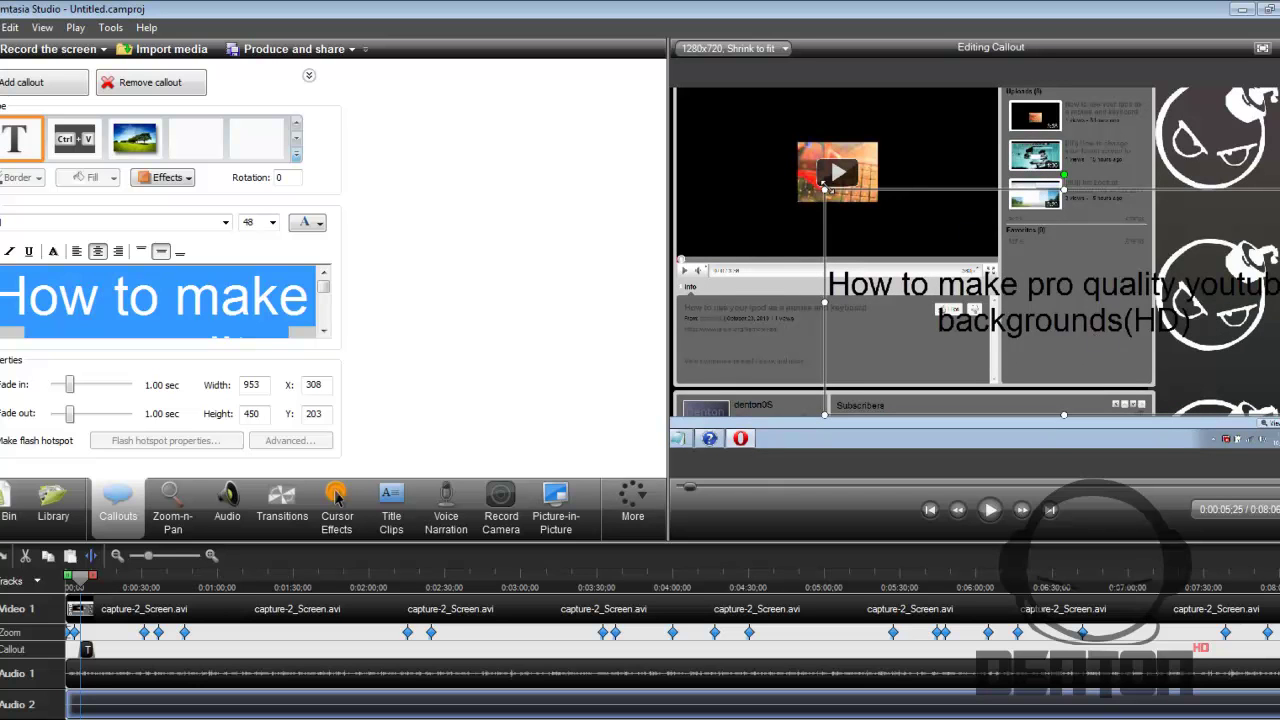
left_click_drag(857, 207, 708, 138)
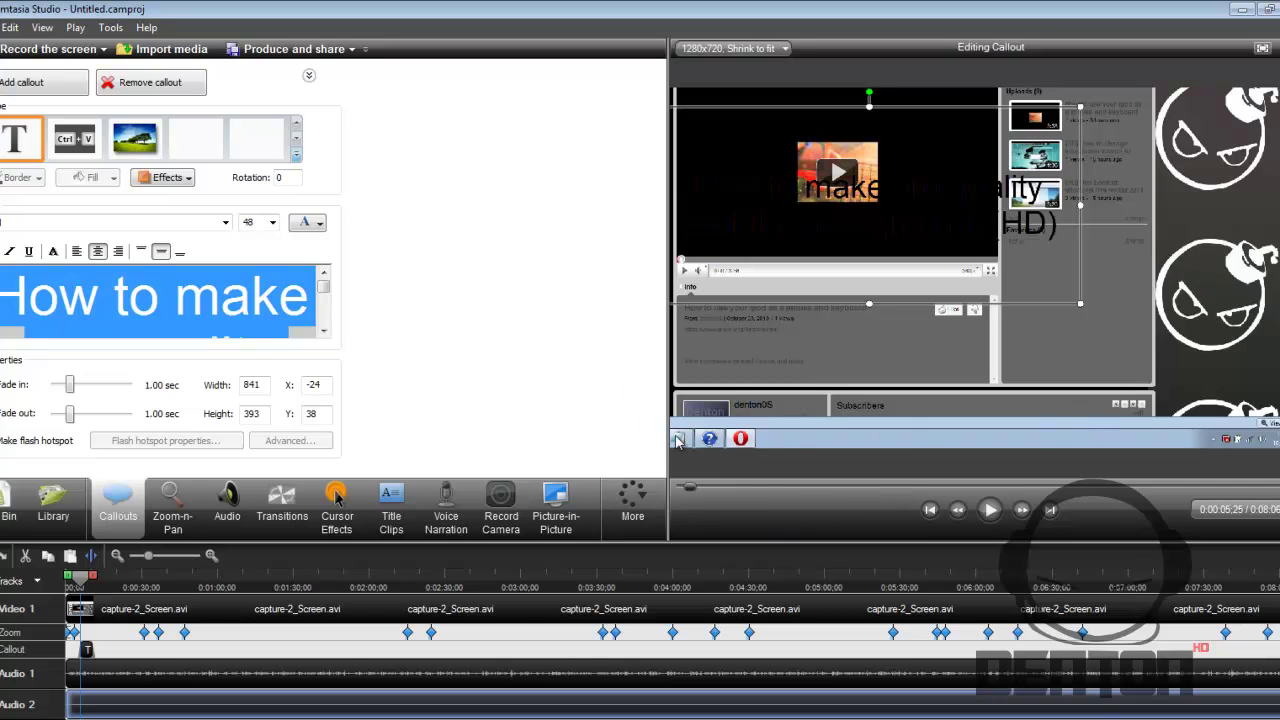
left_click_drag(826, 196, 826, 177)
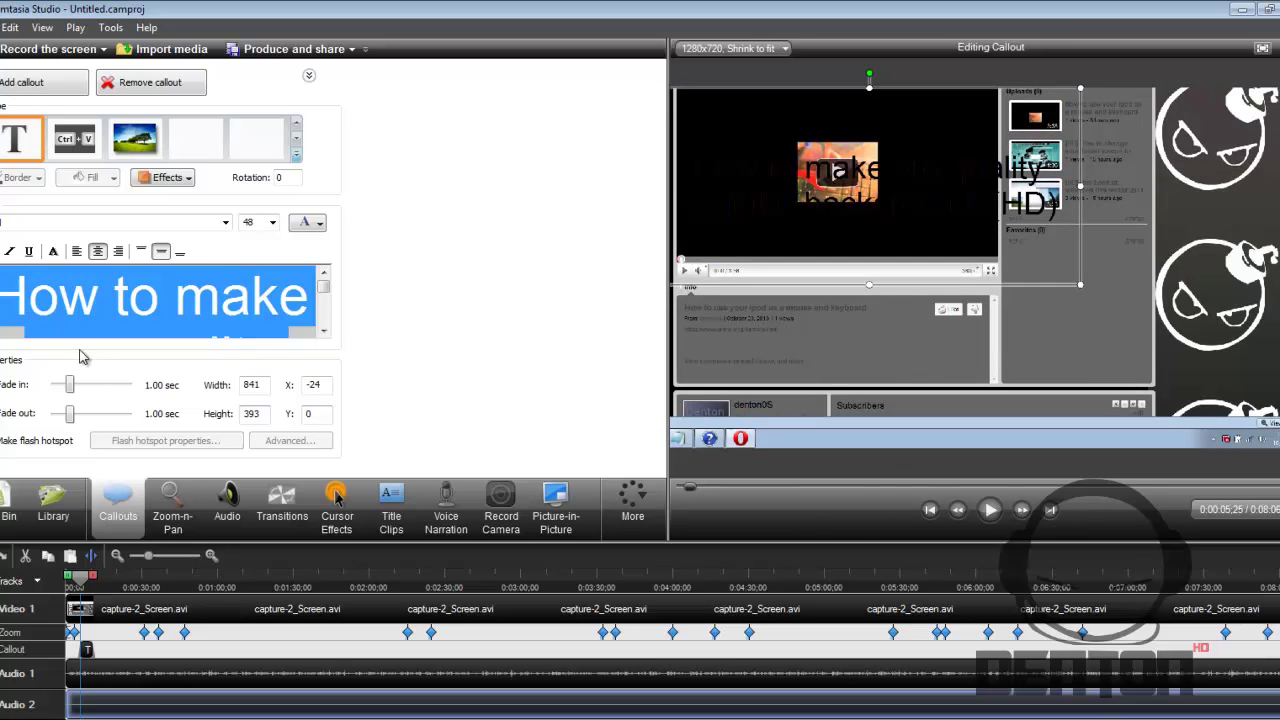
- Make the callout text red in the Transformers Movie font
left_click(318, 223)
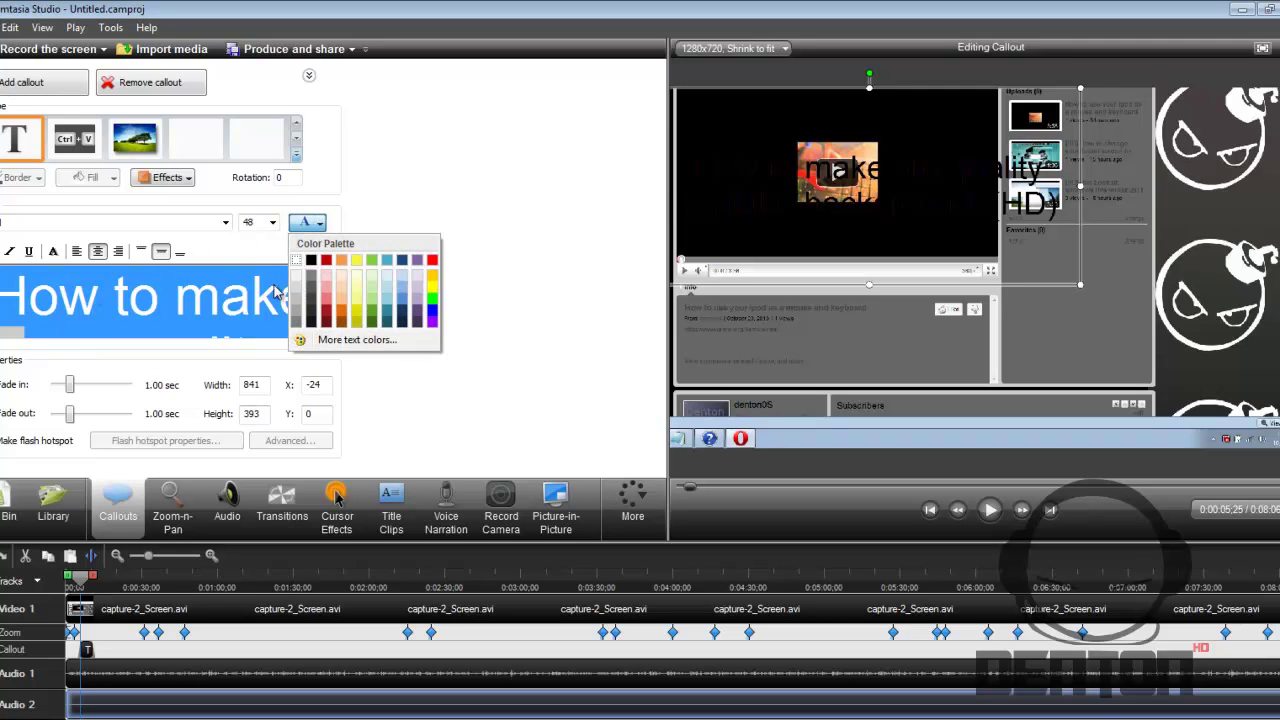
left_click(432, 261)
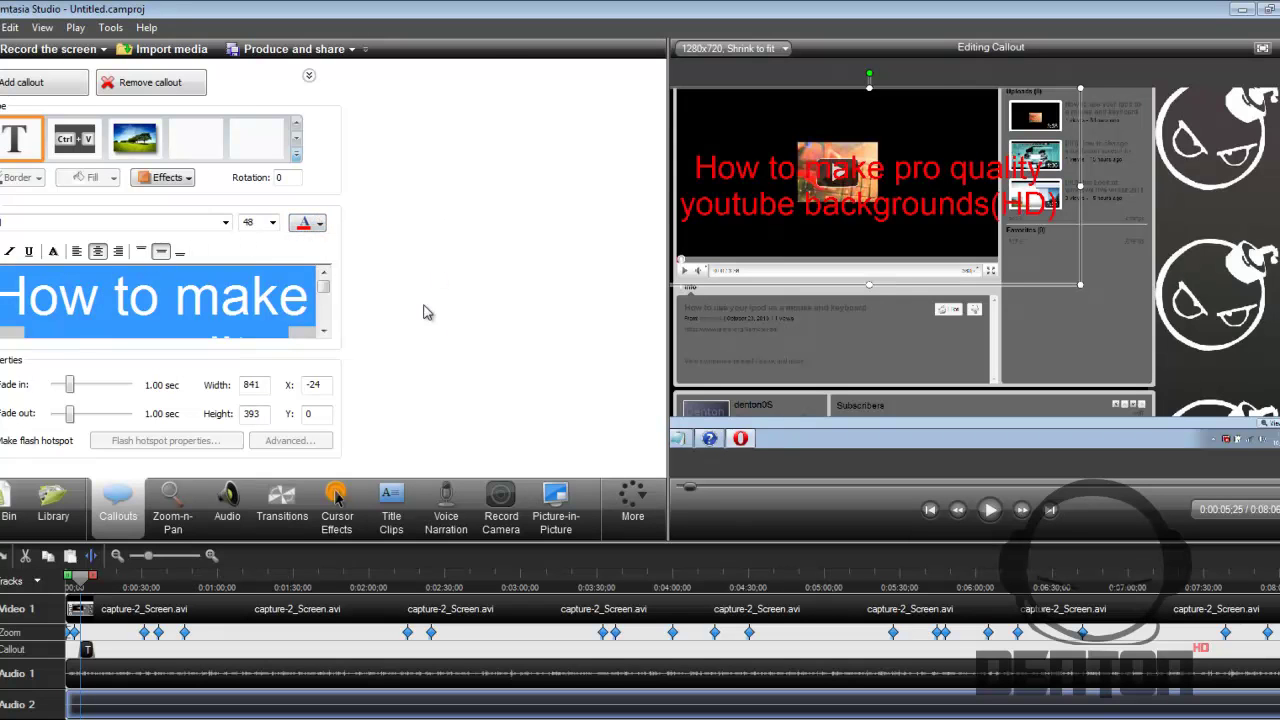
left_click(190, 222)
scroll(228, 283, "down", 2)
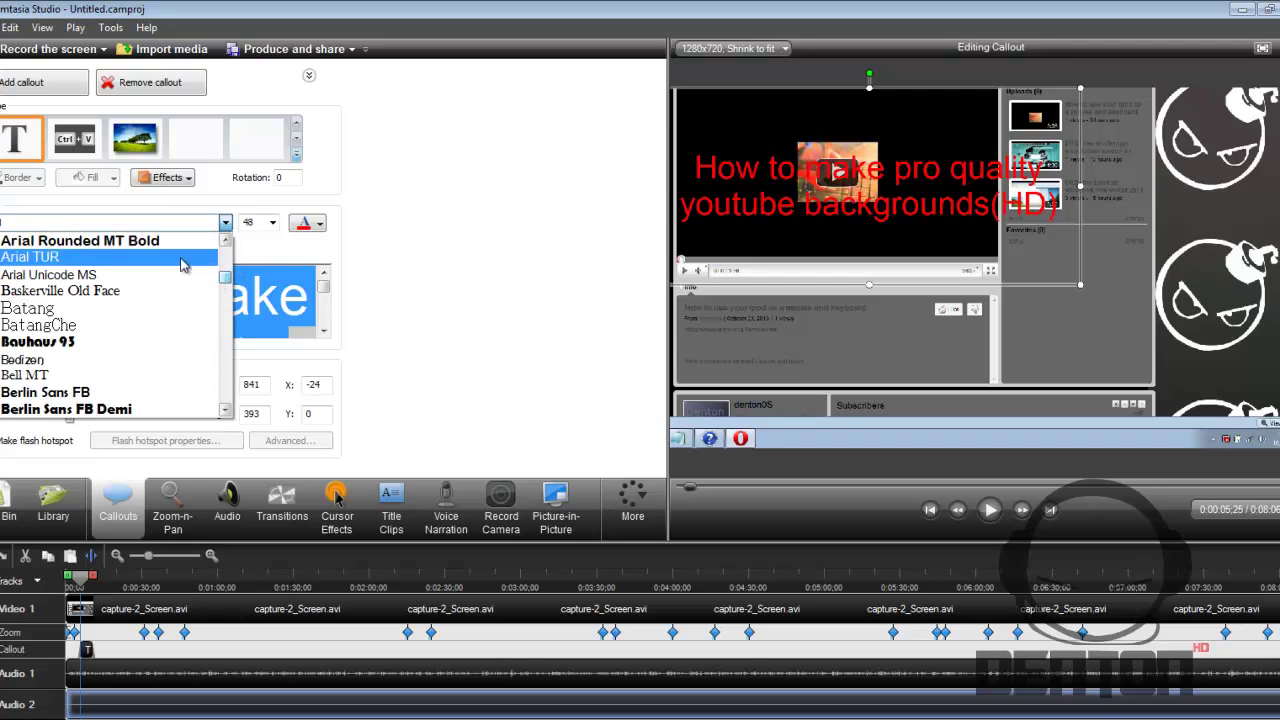
left_click(152, 240)
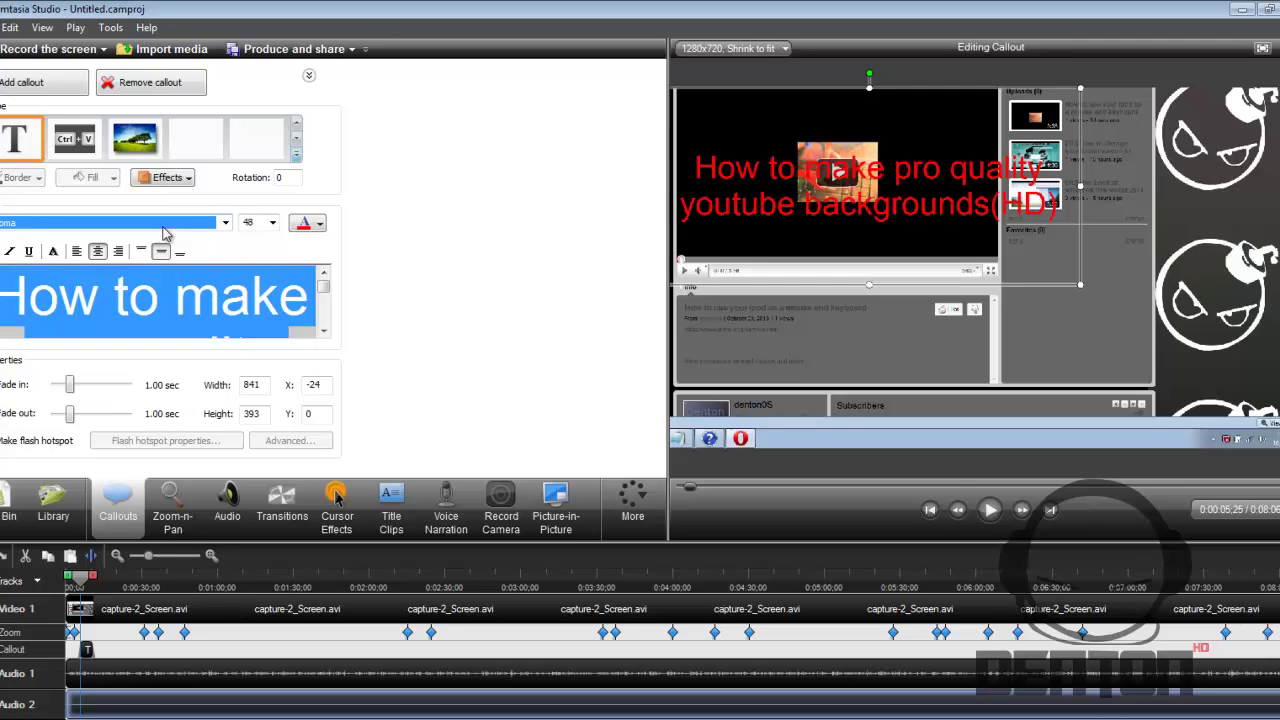
scroll(165, 232, "down", 1)
left_click(176, 229)
left_click(182, 241)
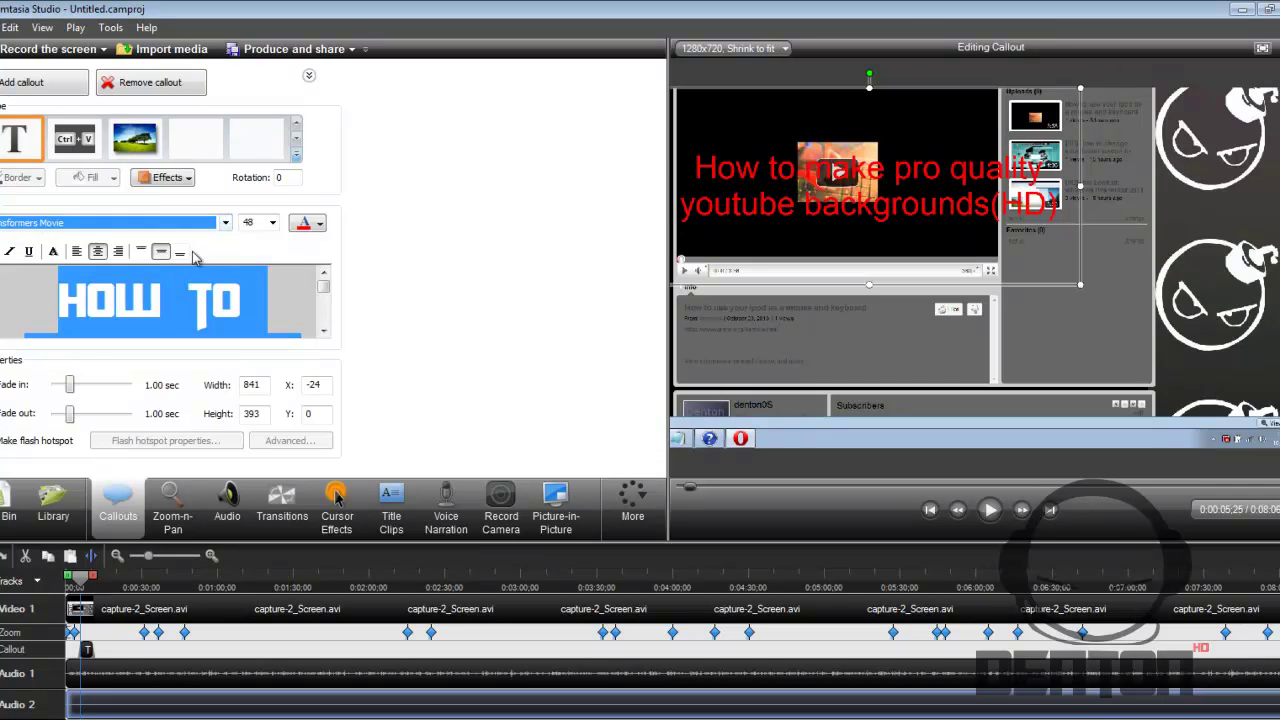
- Nudge the title to X 25, Y 12, lengthen its fade out to 1.20 sec, and preview
left_click(948, 202)
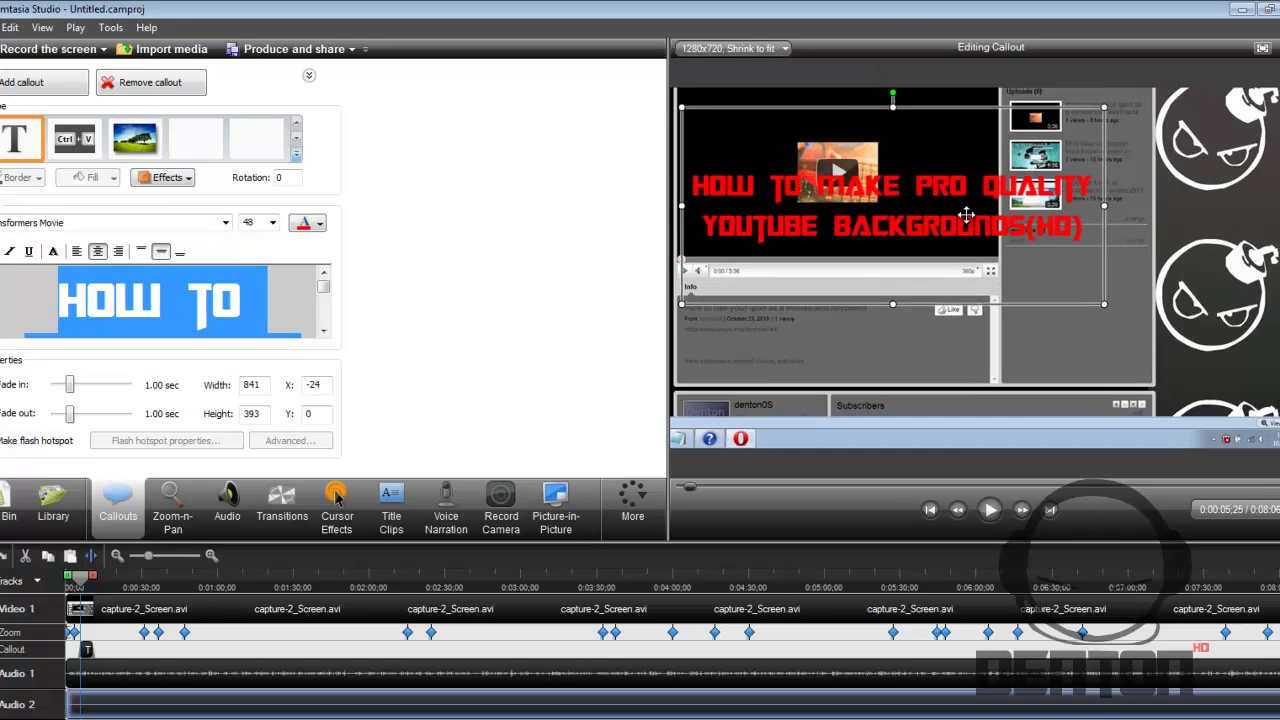
left_click_drag(966, 214, 967, 201)
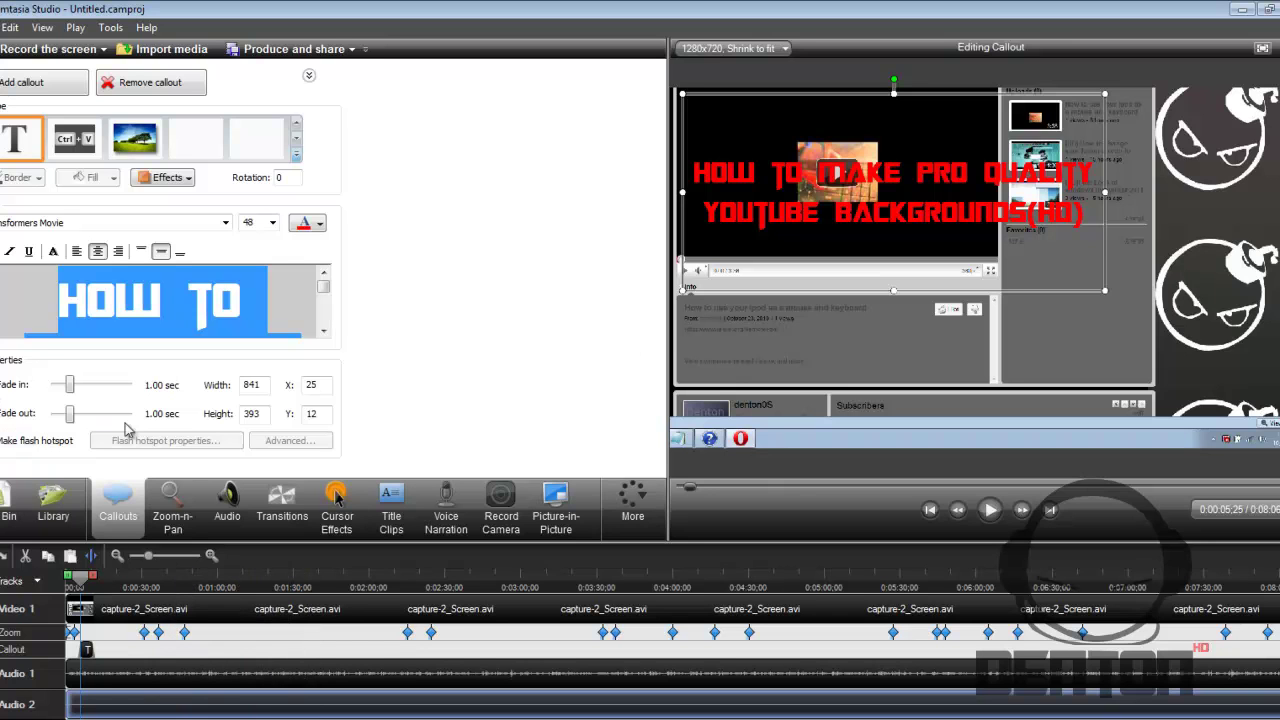
left_click_drag(71, 419, 73, 419)
left_click(990, 511)
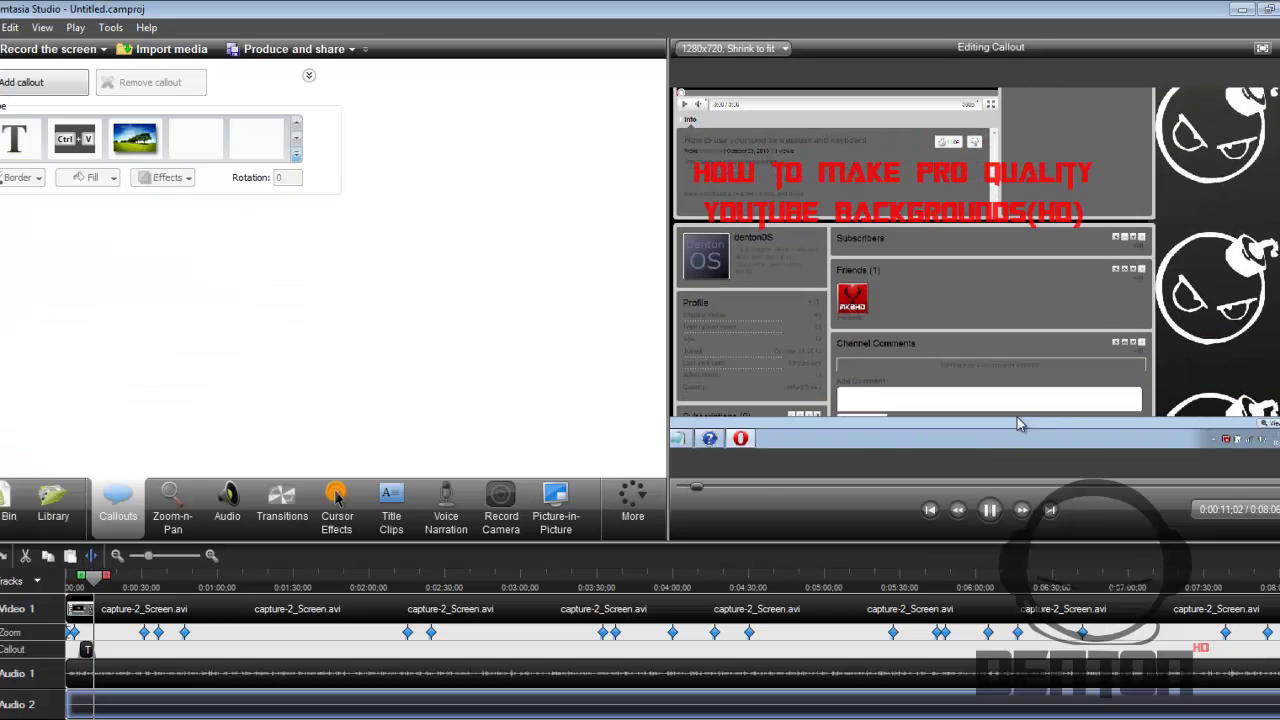
key("space")
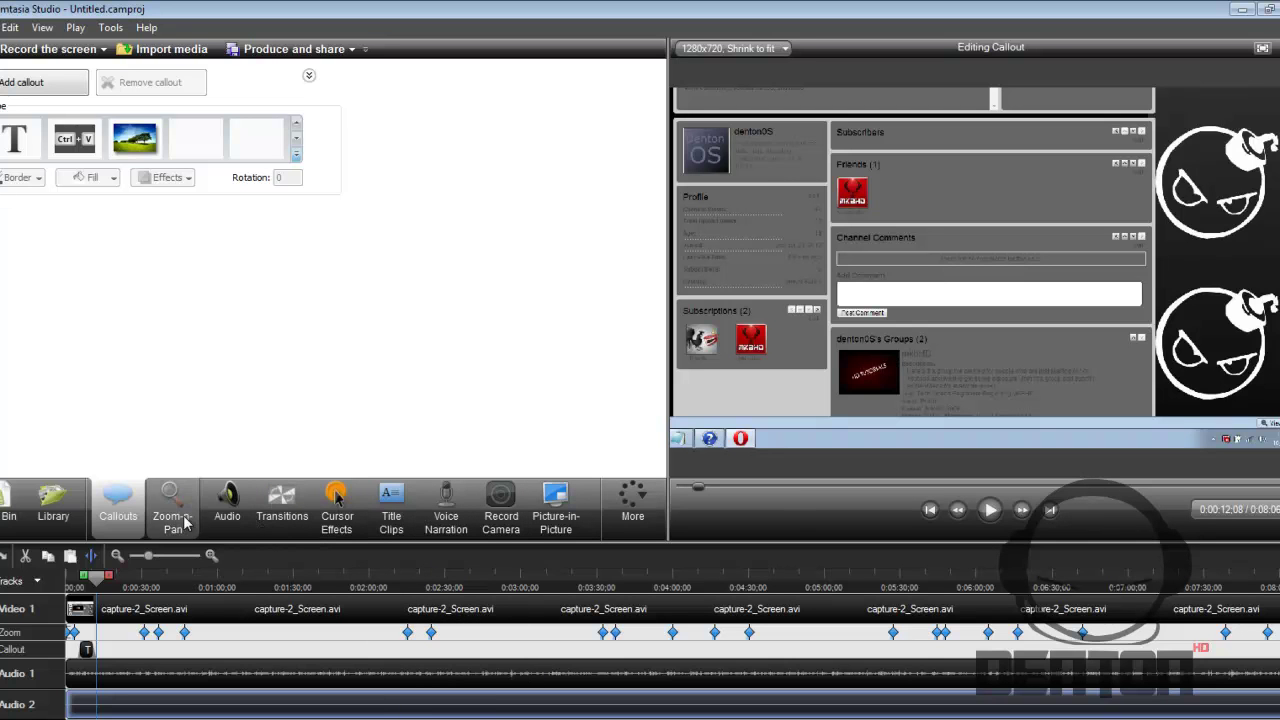
- In the Audio task, enable volume leveling at Medium volume variation and enable noise removal
left_click(229, 519)
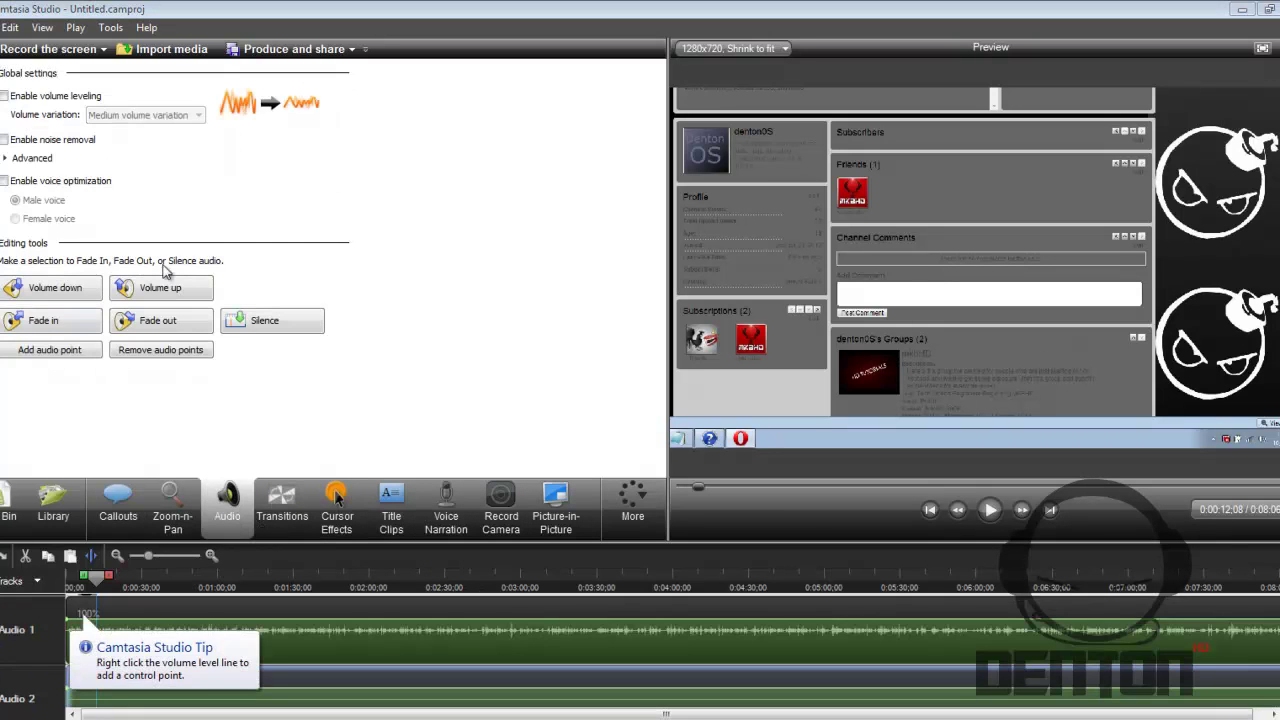
left_click(4, 96)
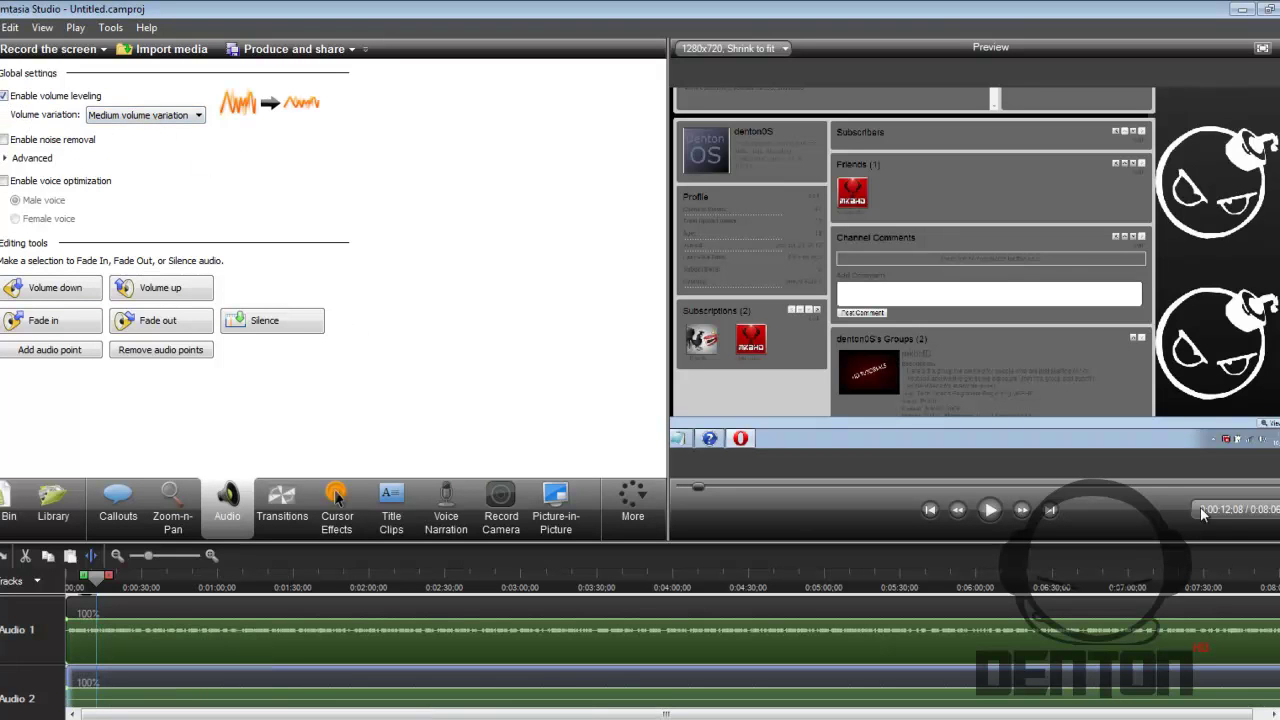
left_click(988, 510)
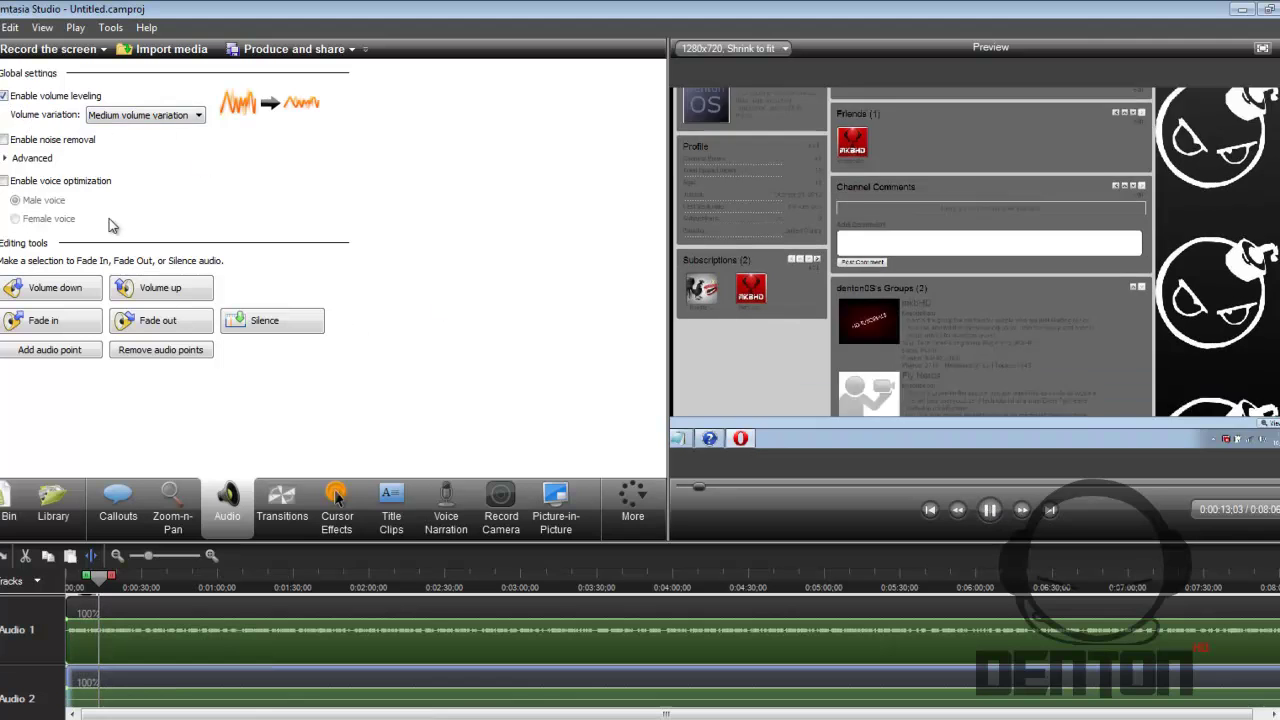
left_click(194, 115)
left_click(160, 141)
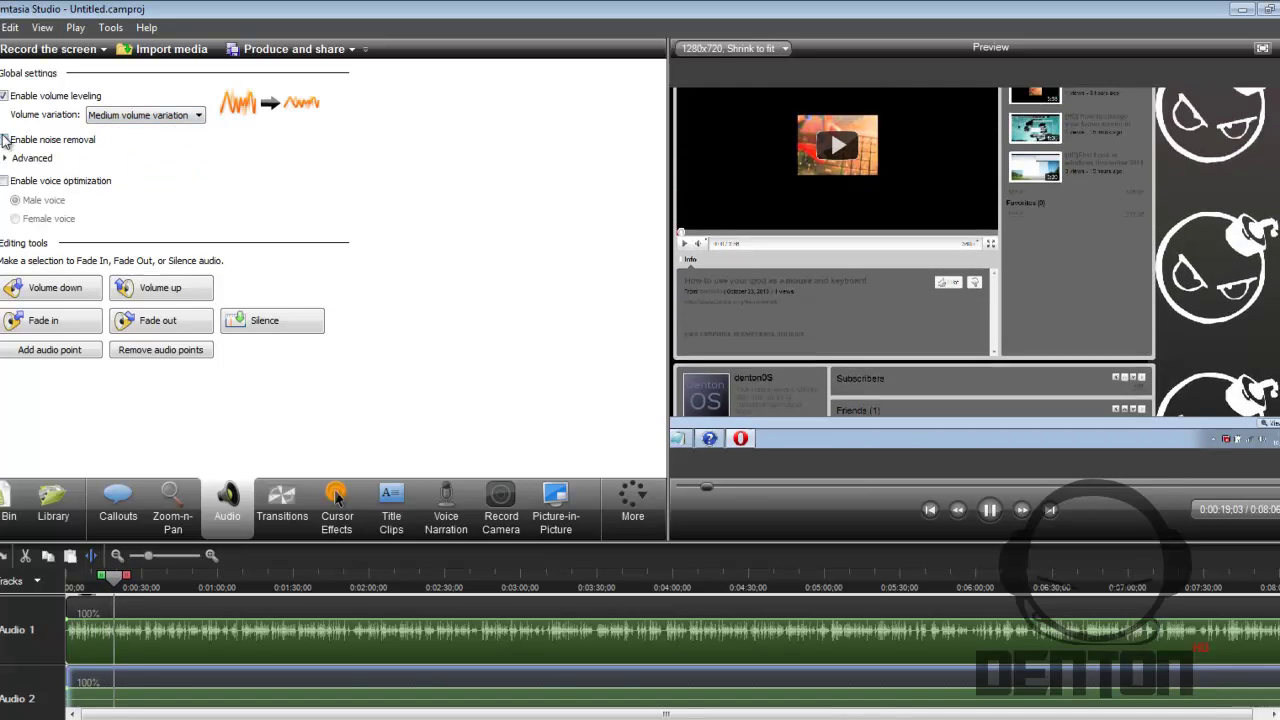
key("space")
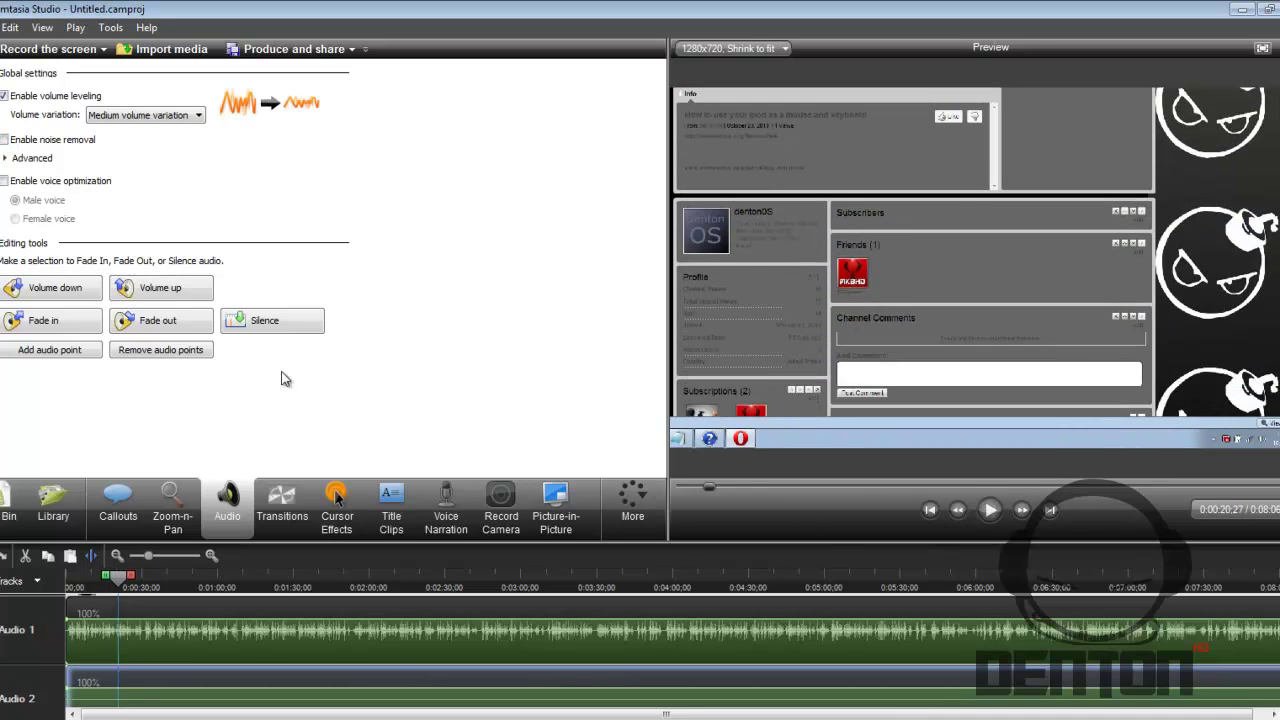
left_click(5, 140)
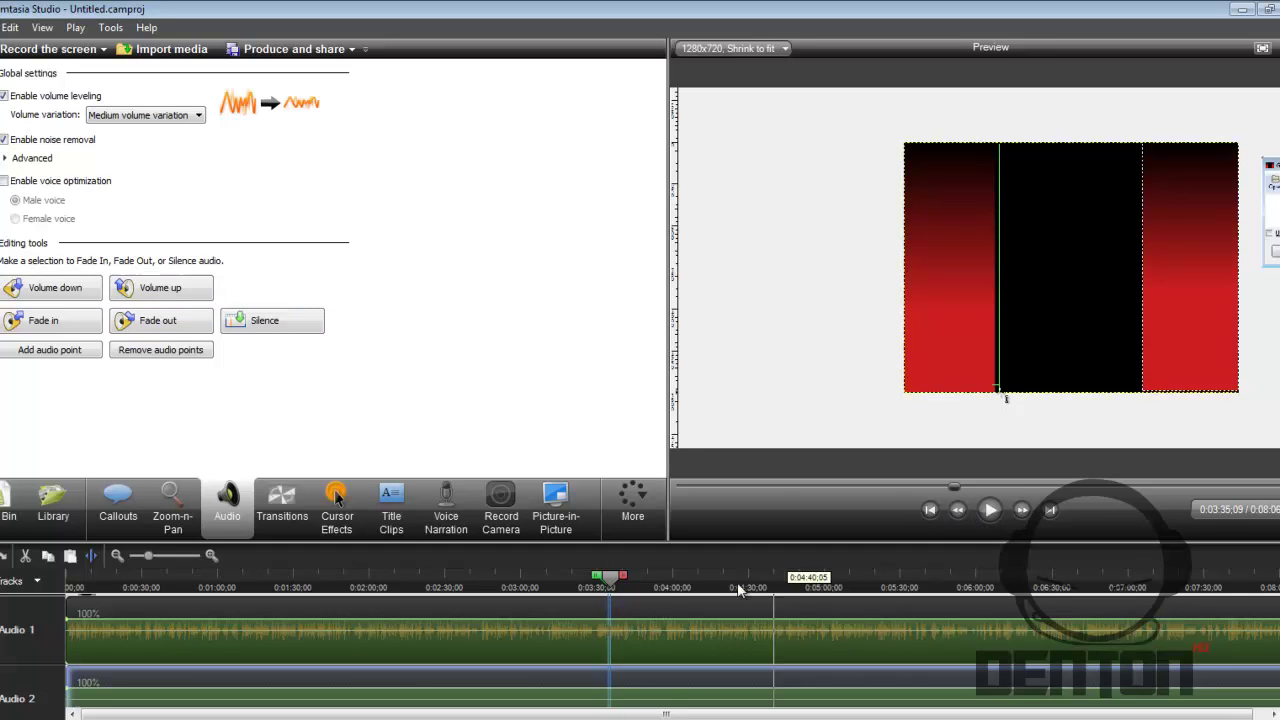
- Select the audio up to 0:03:34, try female voice optimization, then turn it off and pause
left_click_drag(608, 578, 30, 593)
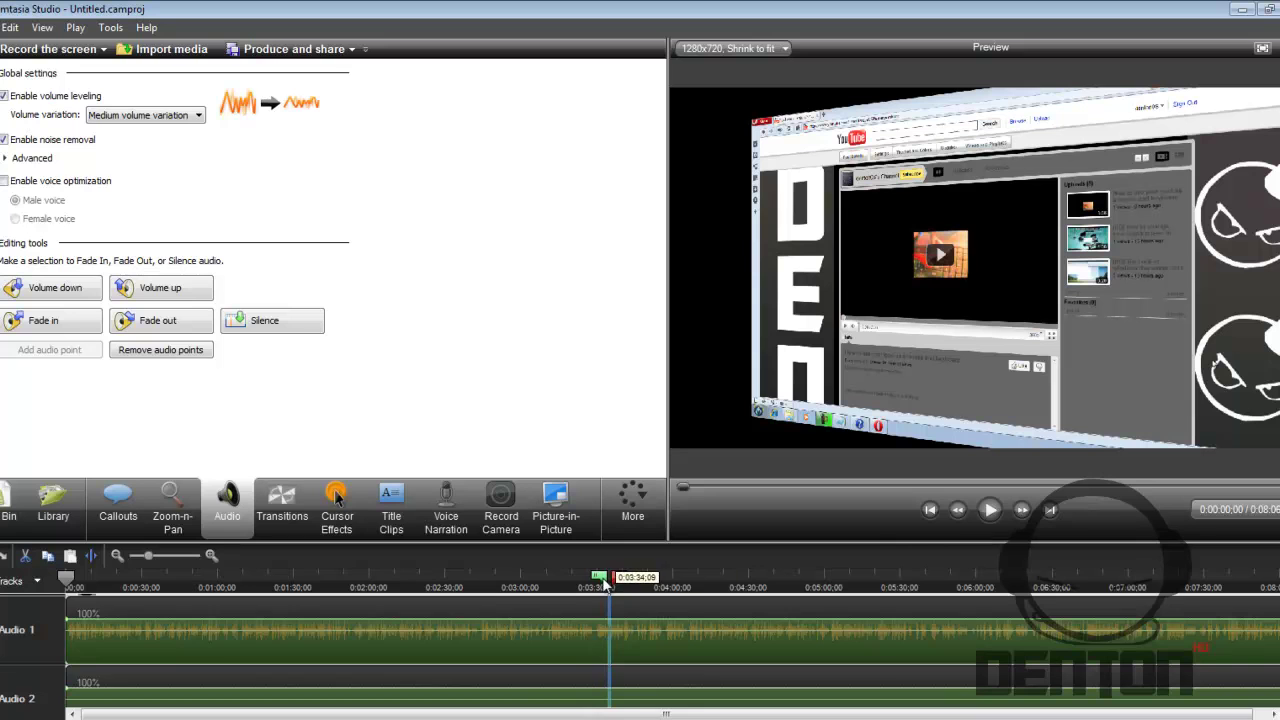
left_click_drag(606, 585, 55, 580)
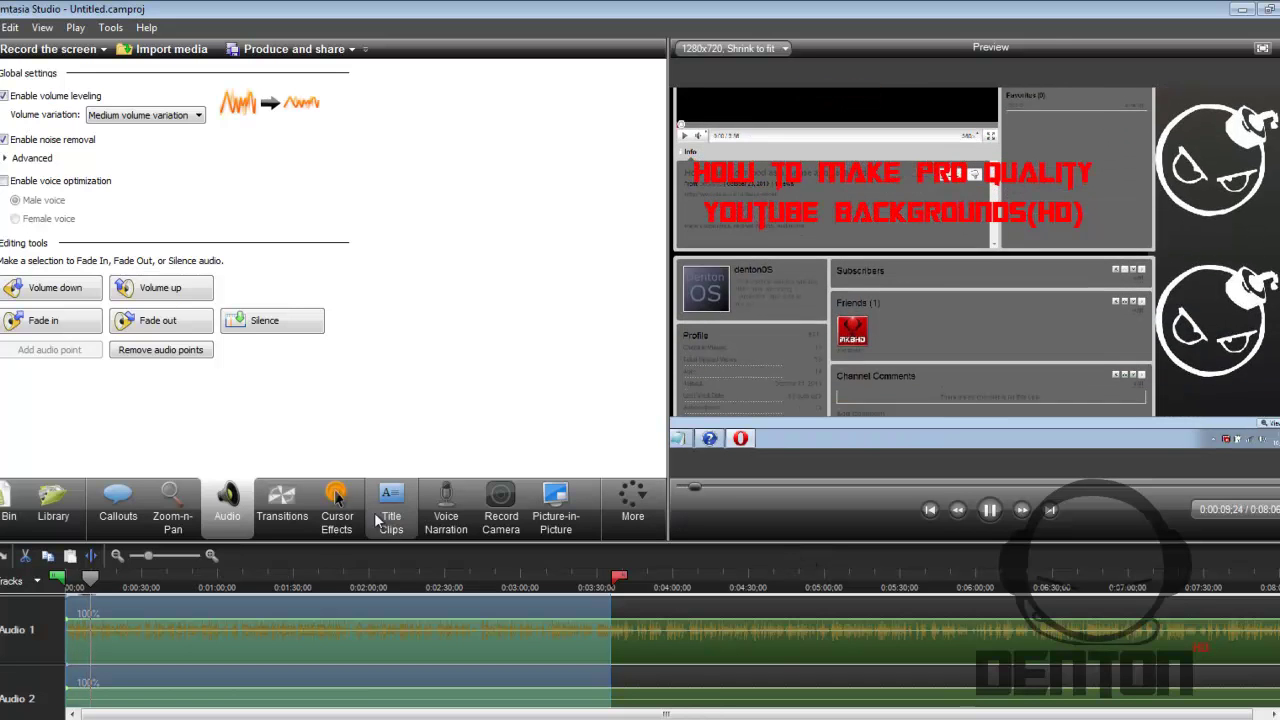
left_click(4, 181)
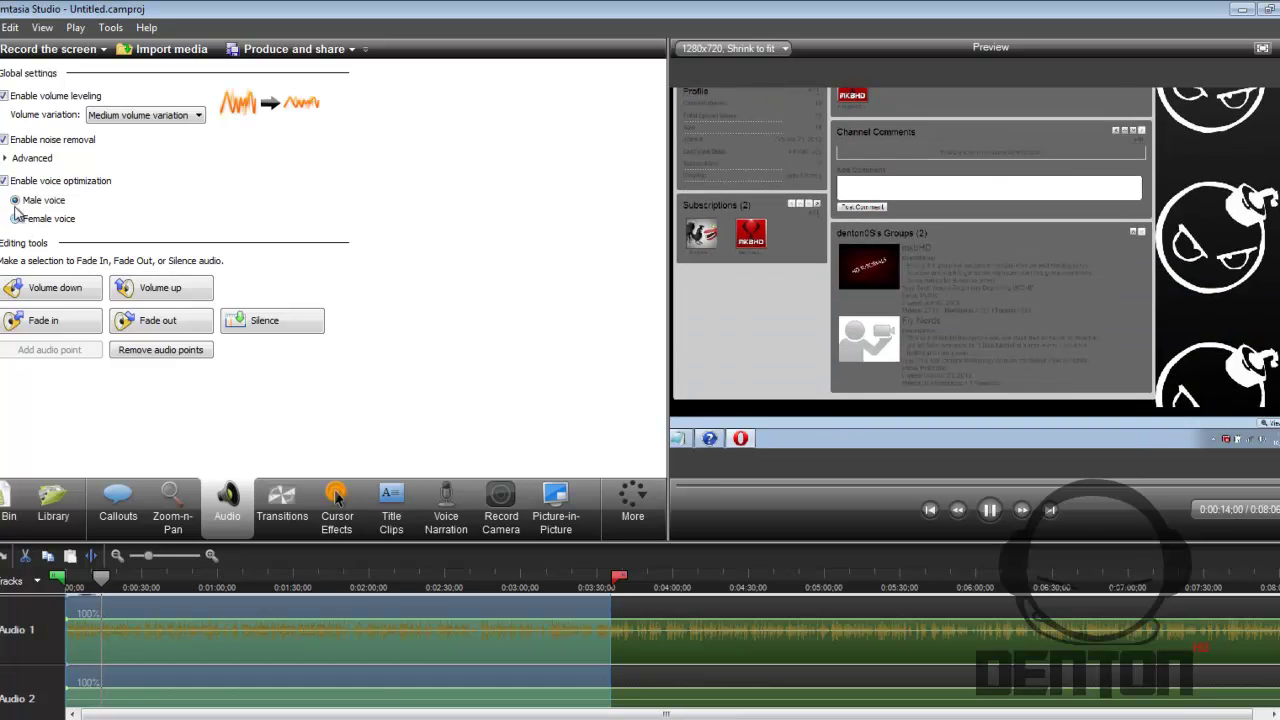
left_click(16, 219)
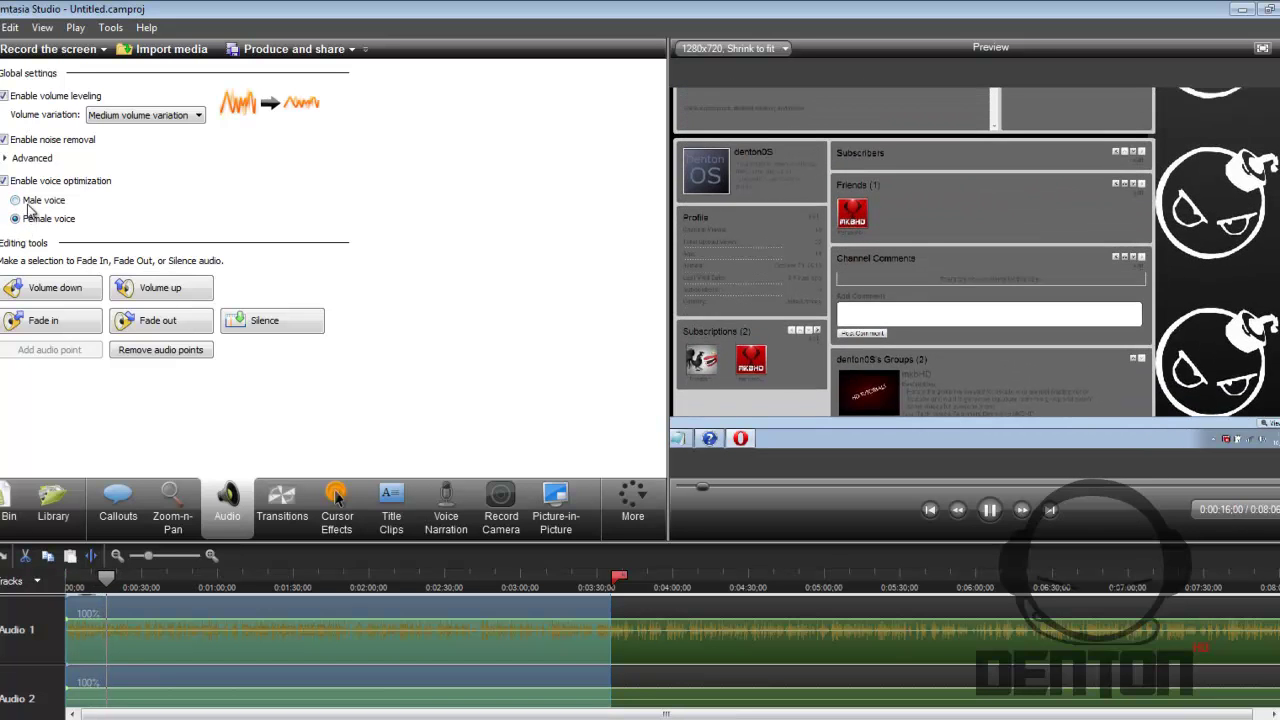
left_click(4, 181)
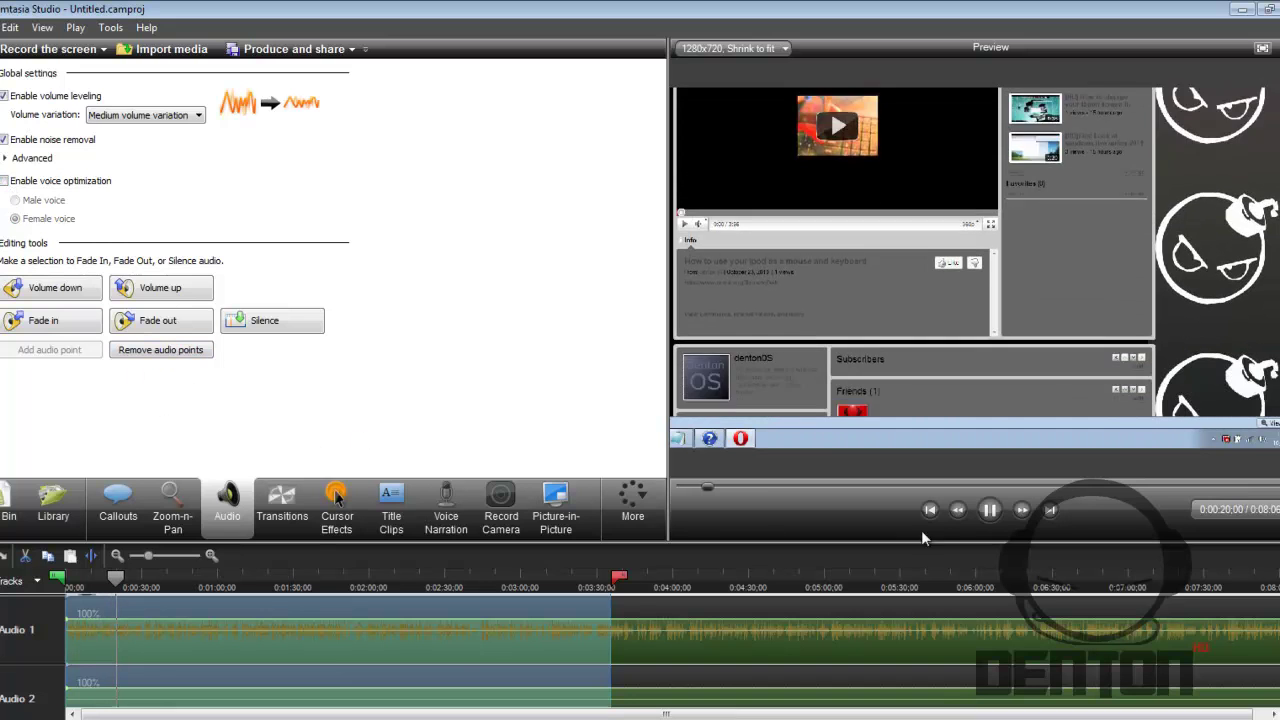
left_click(988, 512)
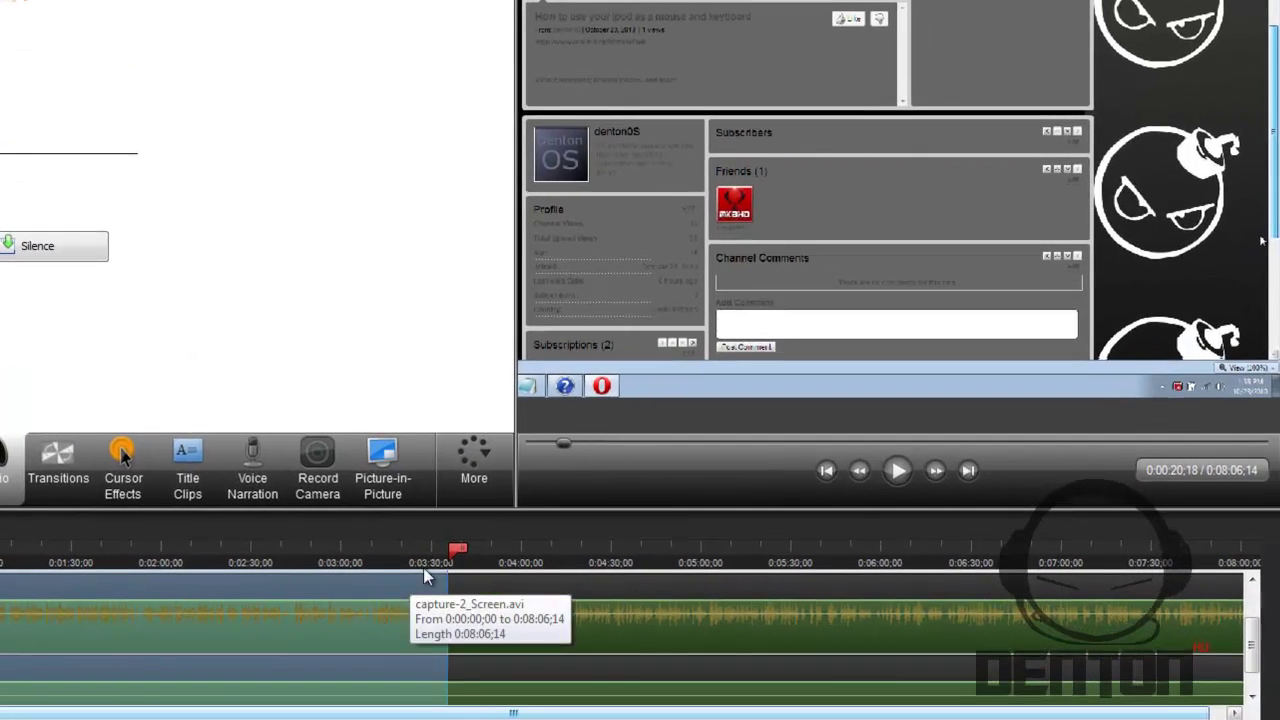
- Add a title clip at the end of the video with the text 'PLEASE SUBSCRIBE'
left_click_drag(457, 550, 1268, 553)
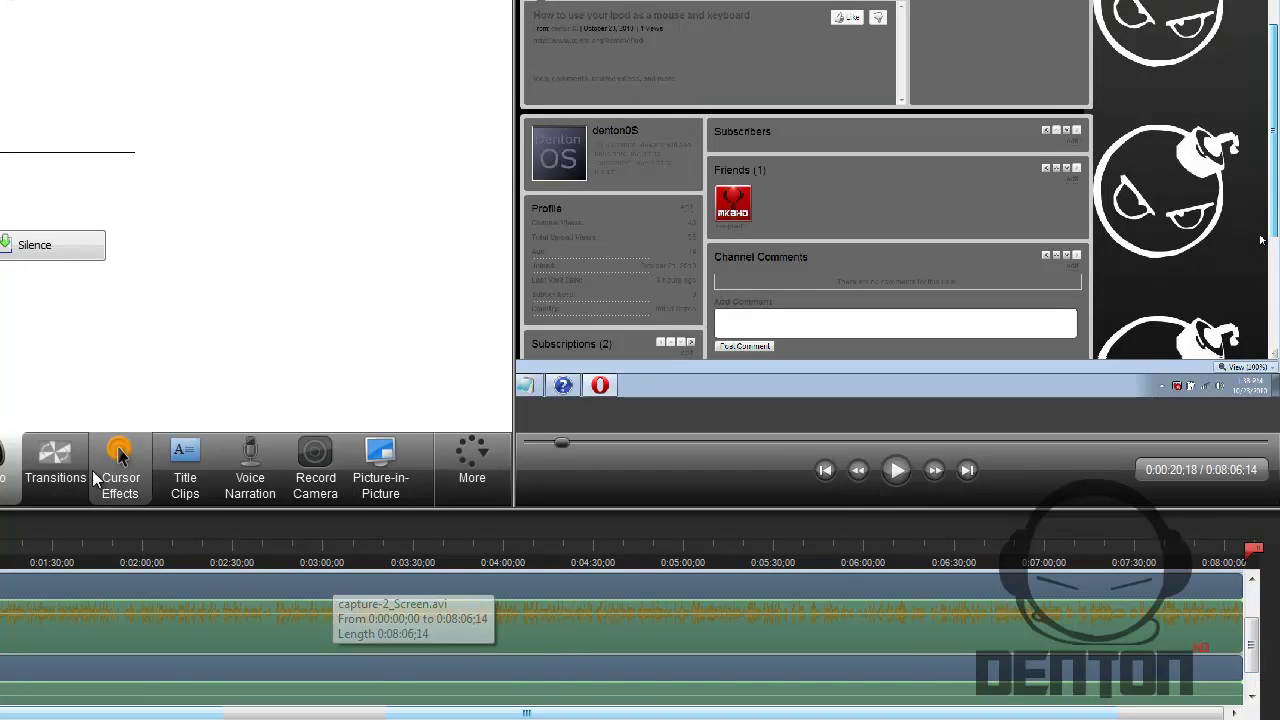
left_click(185, 492)
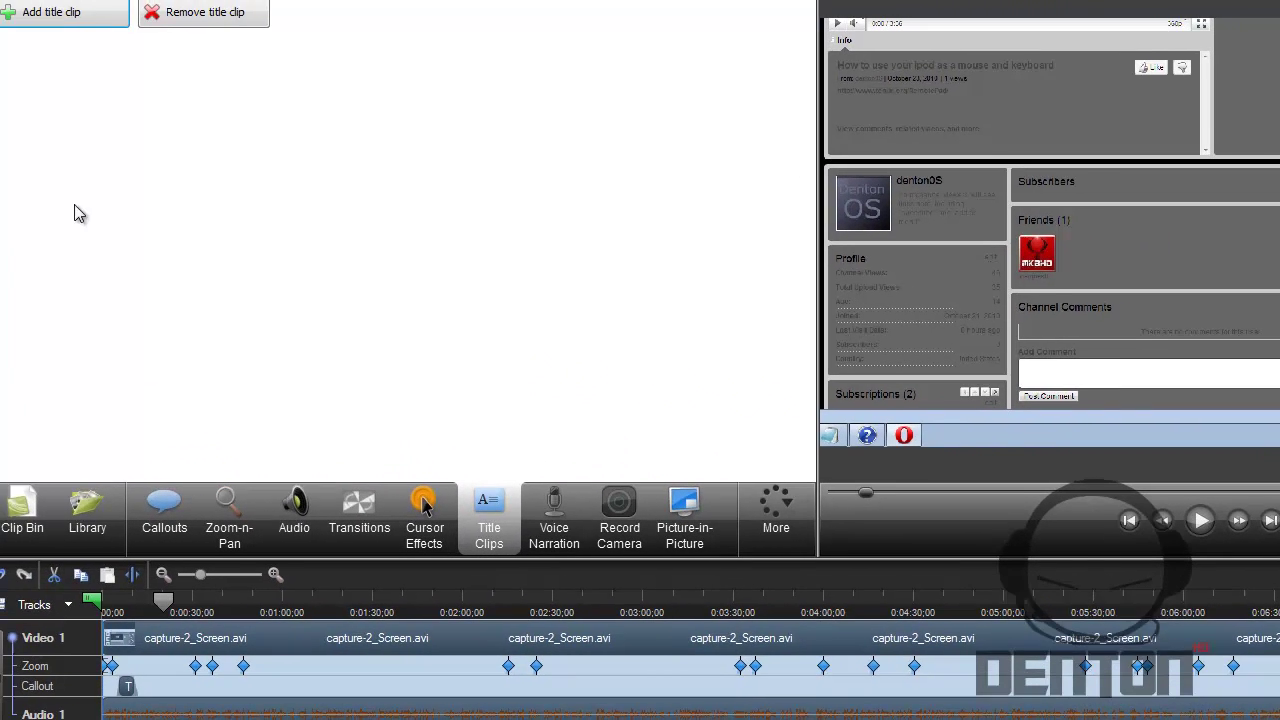
left_click(105, 26)
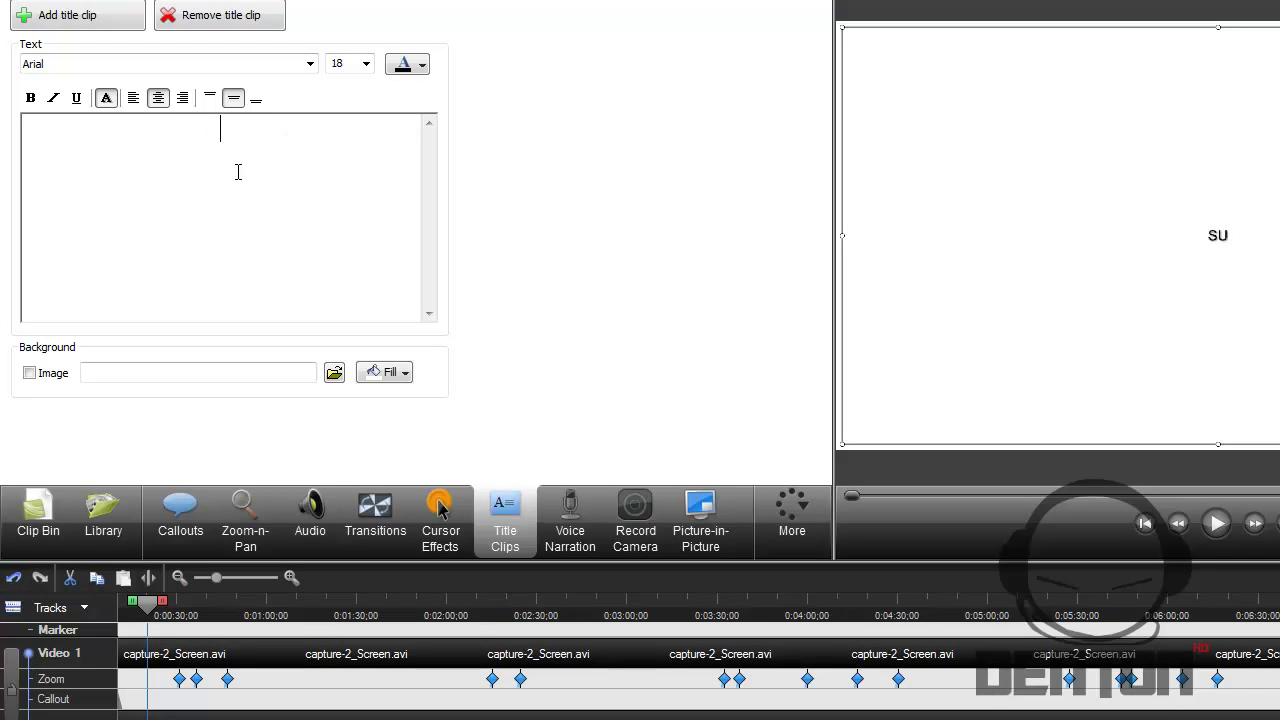
type("PLEAS ")
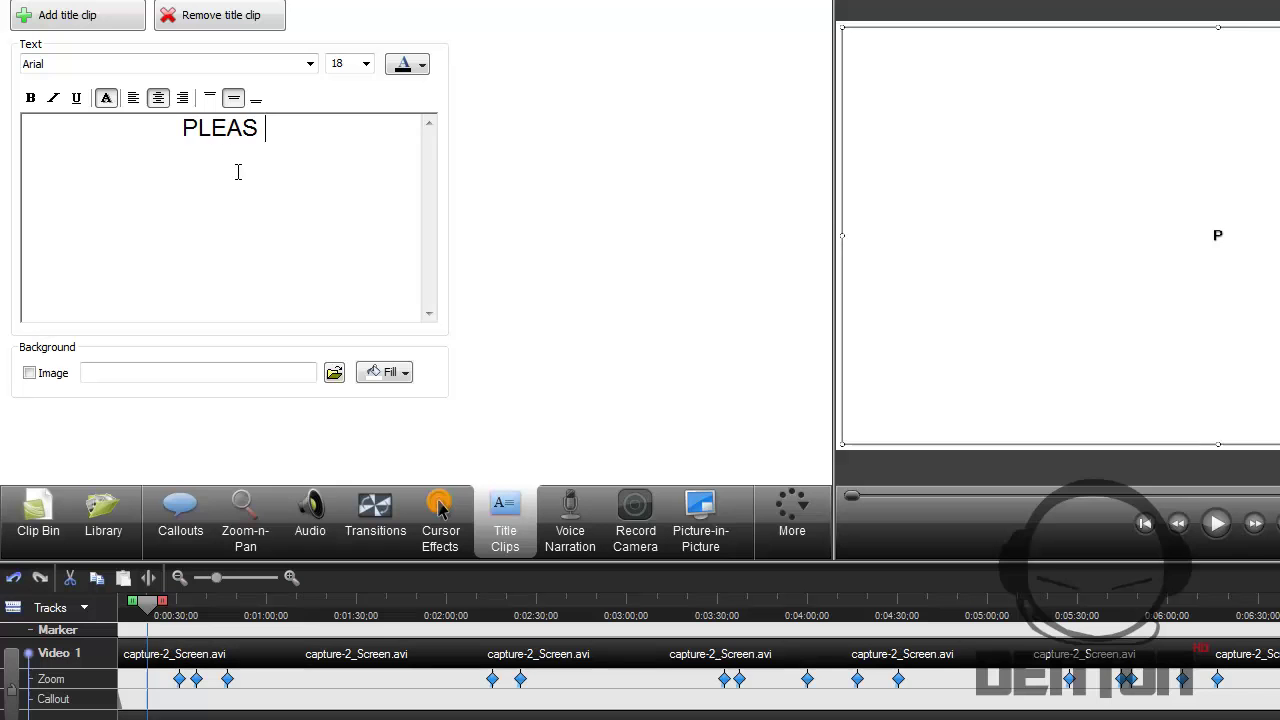
type("E SU")
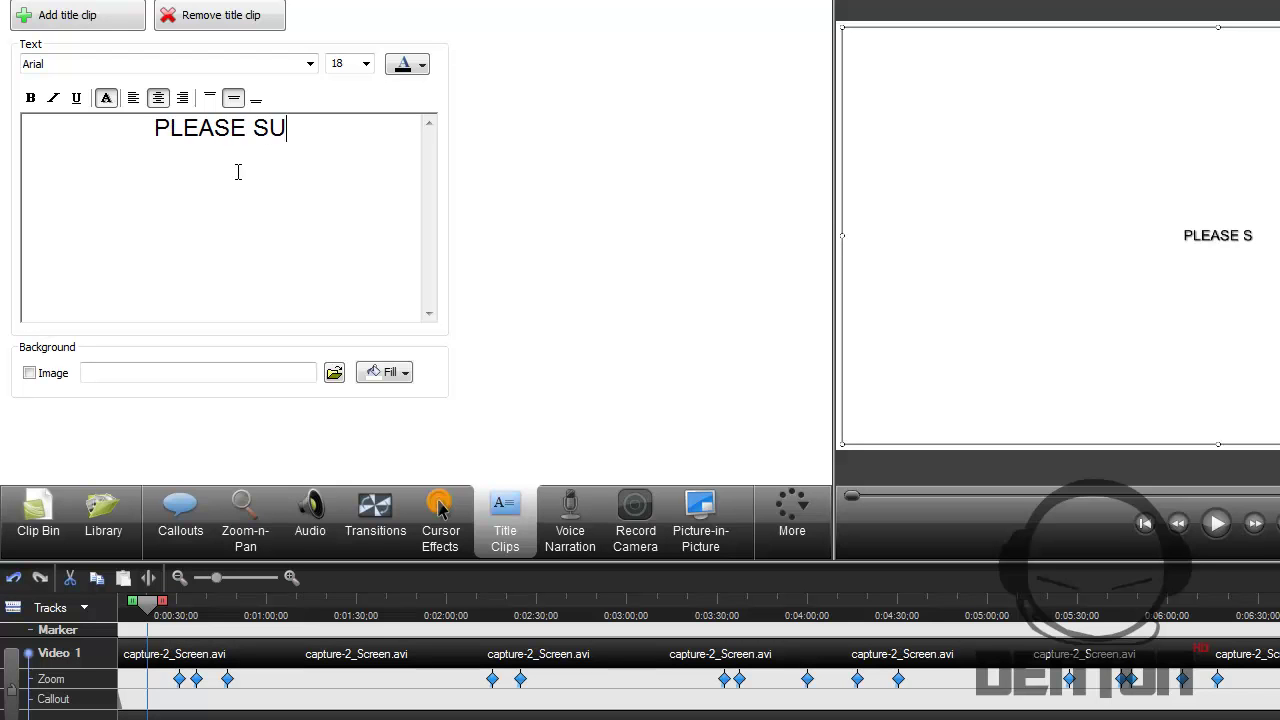
type("BSCR")
key("BackSpace")
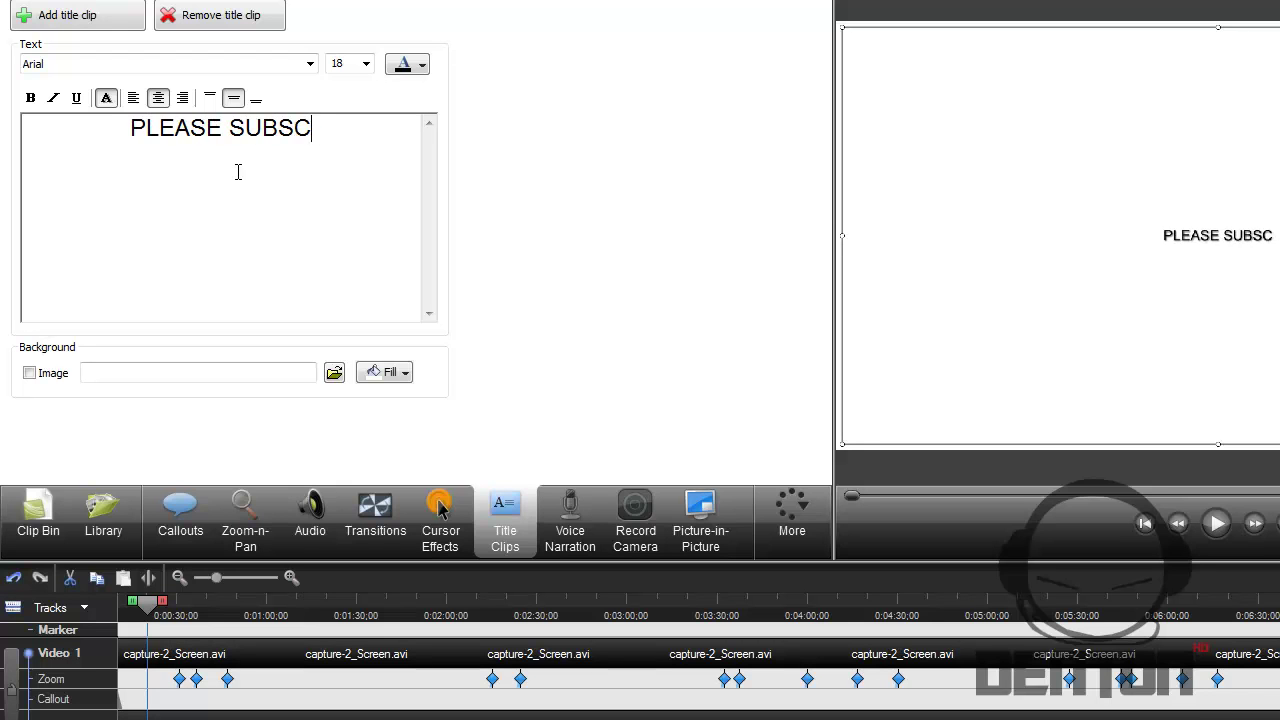
type("RIBE ")
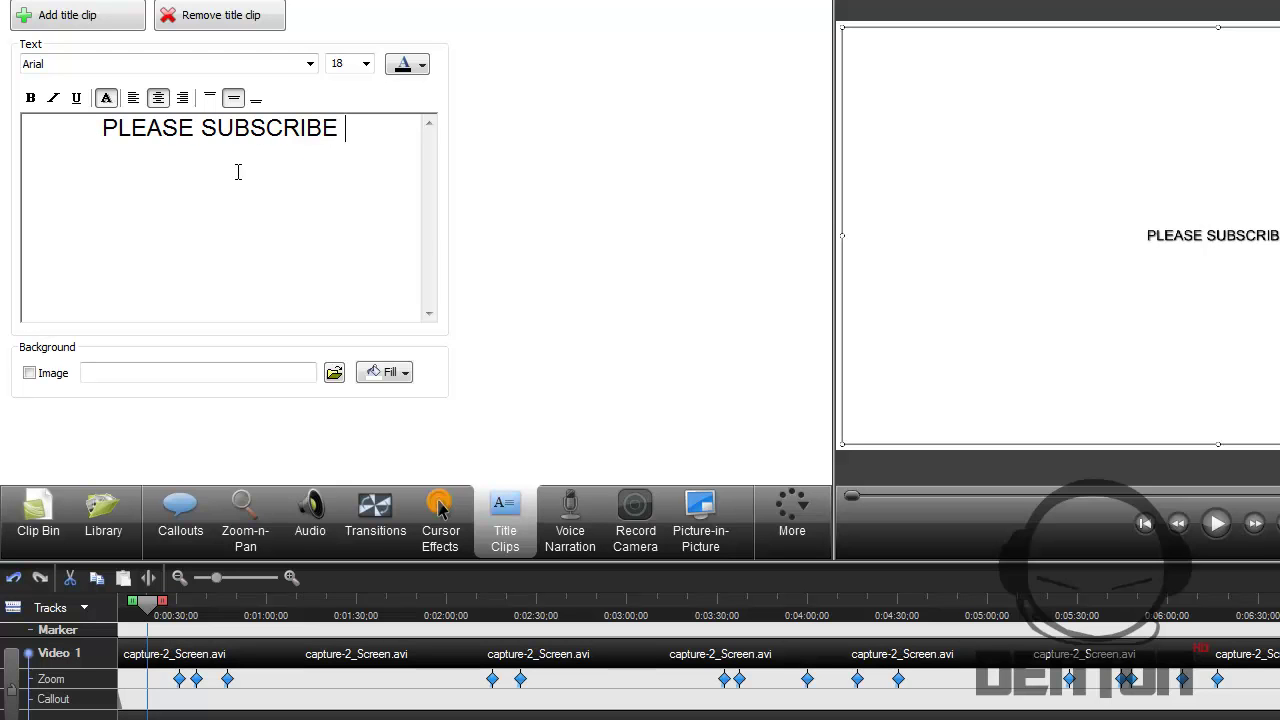
type("< THAN")
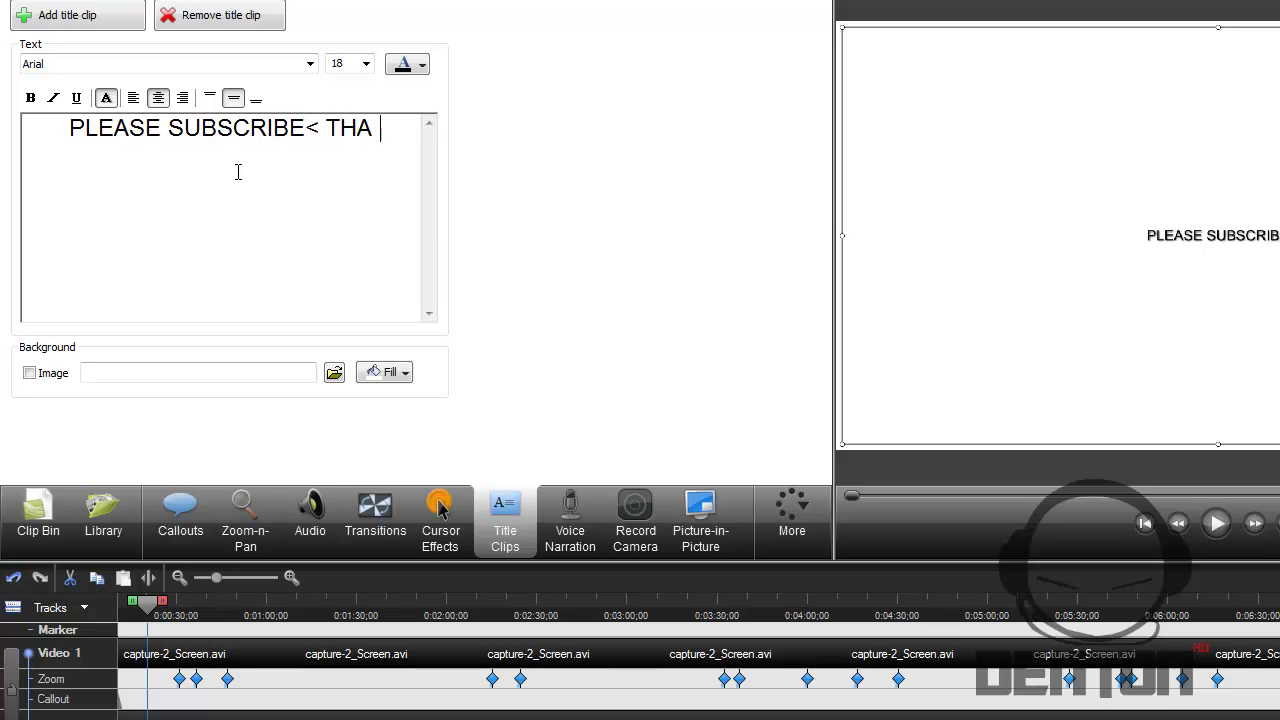
key("BackSpace")
key("BackSpace")
key("BackSpace")
key("BackSpace")
key("BackSpace")
key("BackSpace")
type("TH")
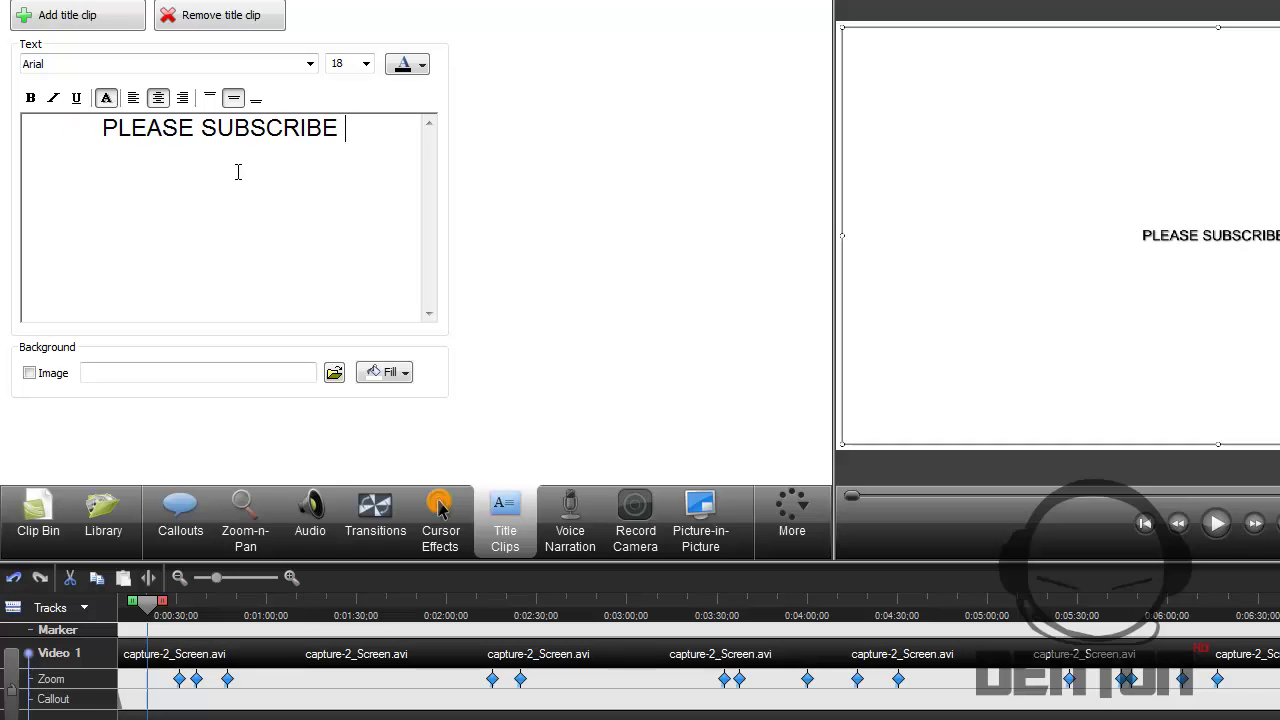
type("ANK YOY")
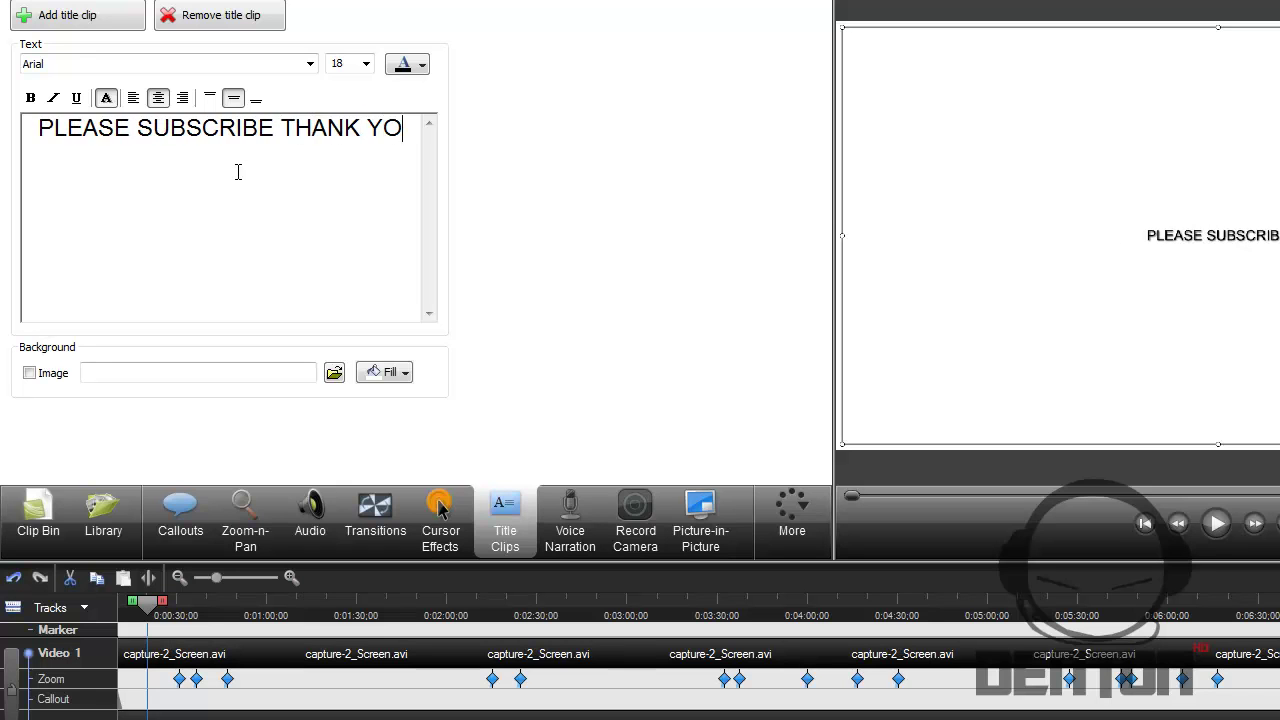
key("BackSpace")
key("BackSpace")
key("BackSpace")
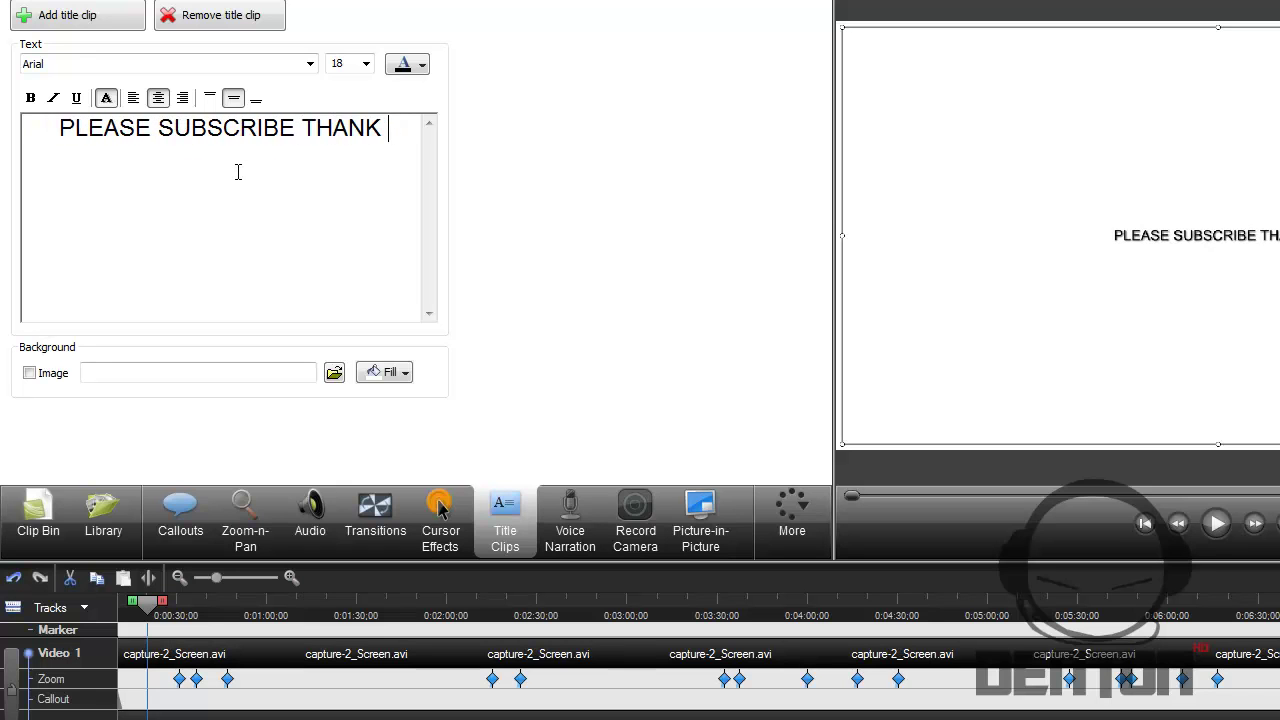
key("BackSpace")
key("BackSpace")
key("BackSpace")
key("BackSpace")
key("BackSpace")
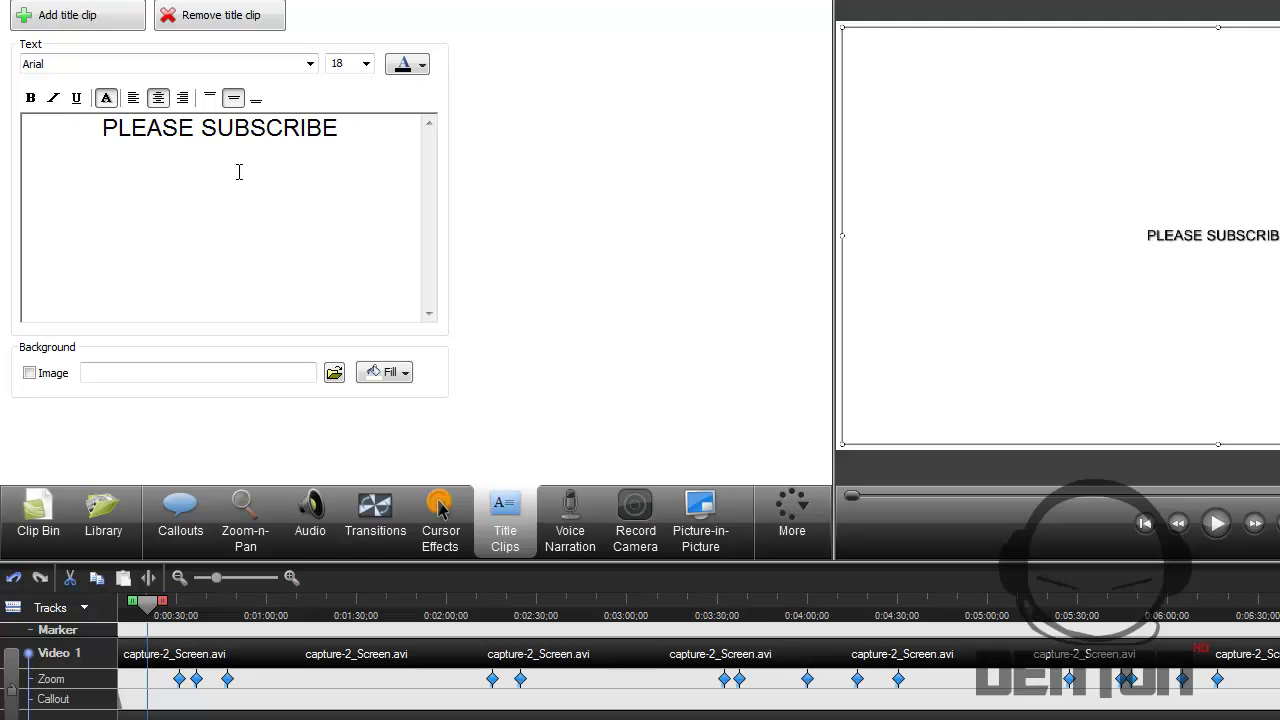
- Set the selected PLEASE SUBSCRIBE title text to 72 pt in the Transformers Movie font
left_click_drag(349, 141, 36, 93)
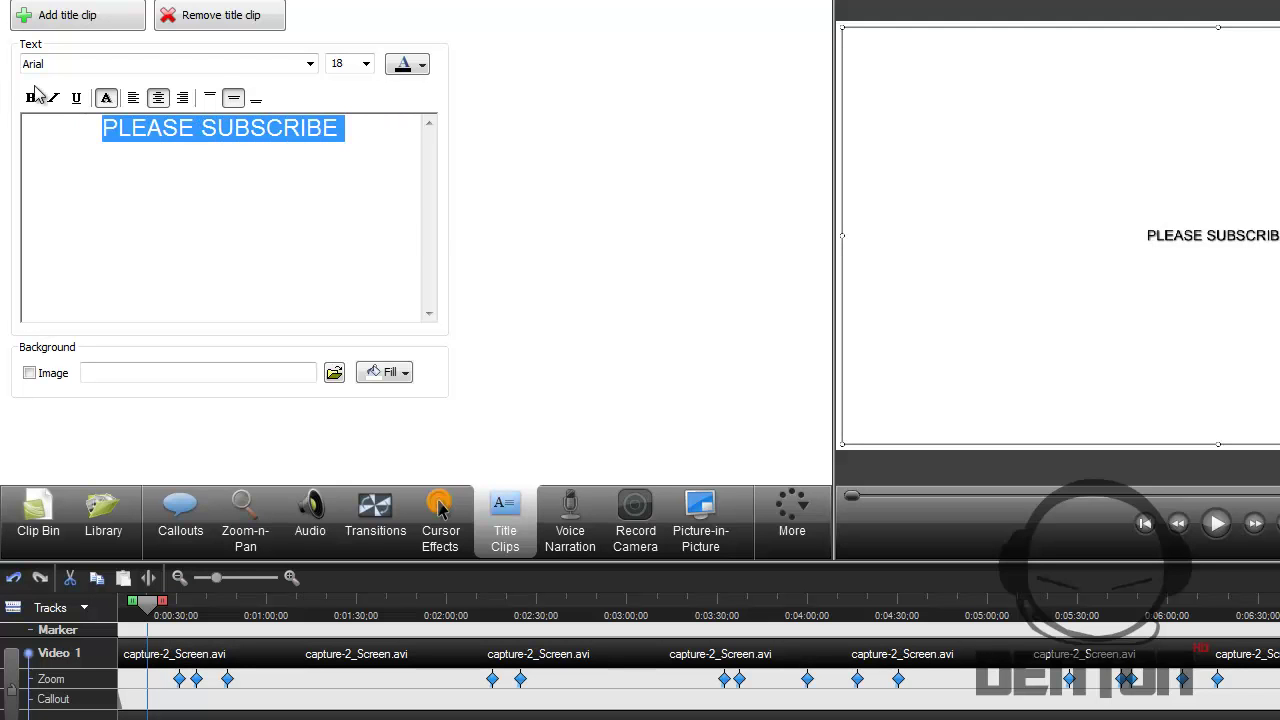
left_click(368, 63)
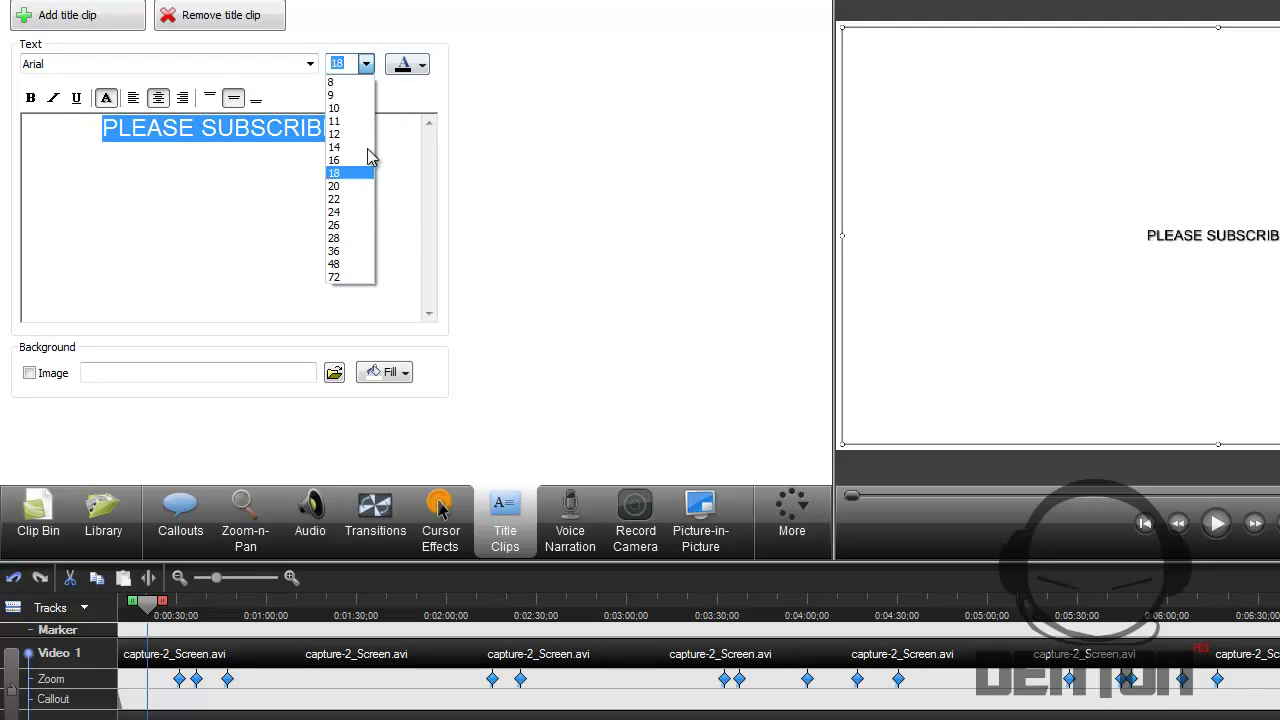
left_click(340, 264)
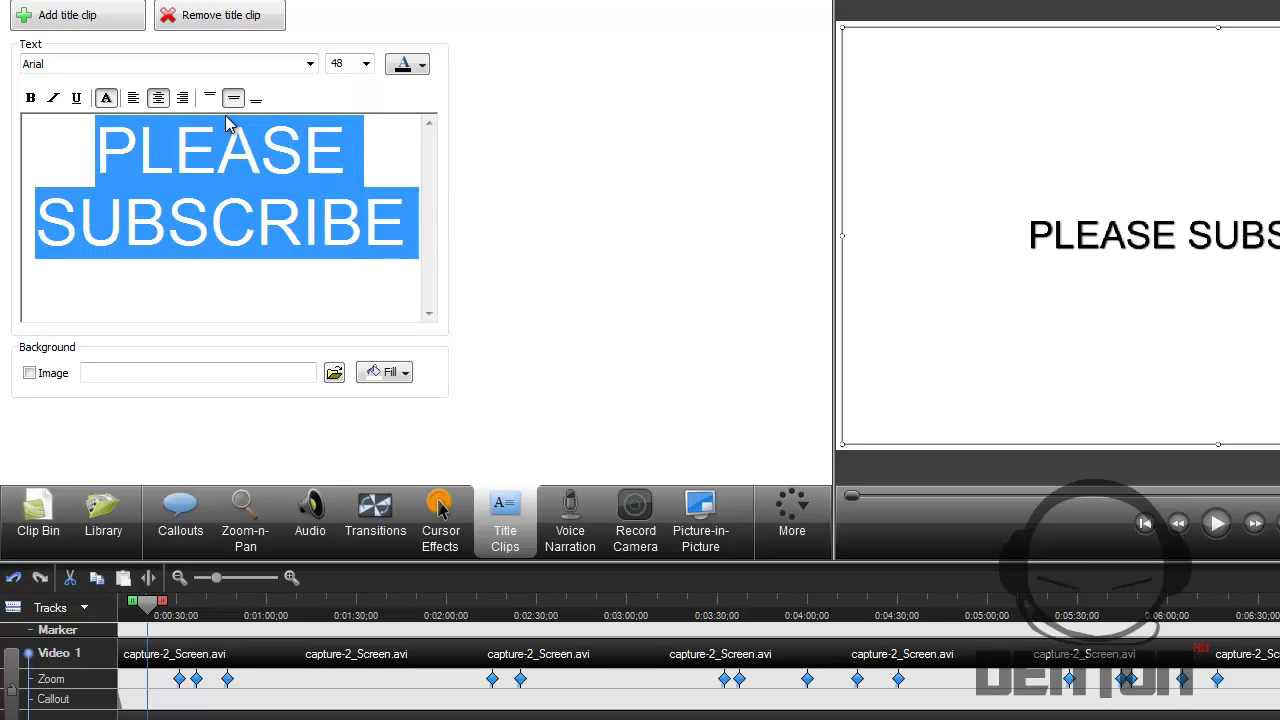
left_click(368, 63)
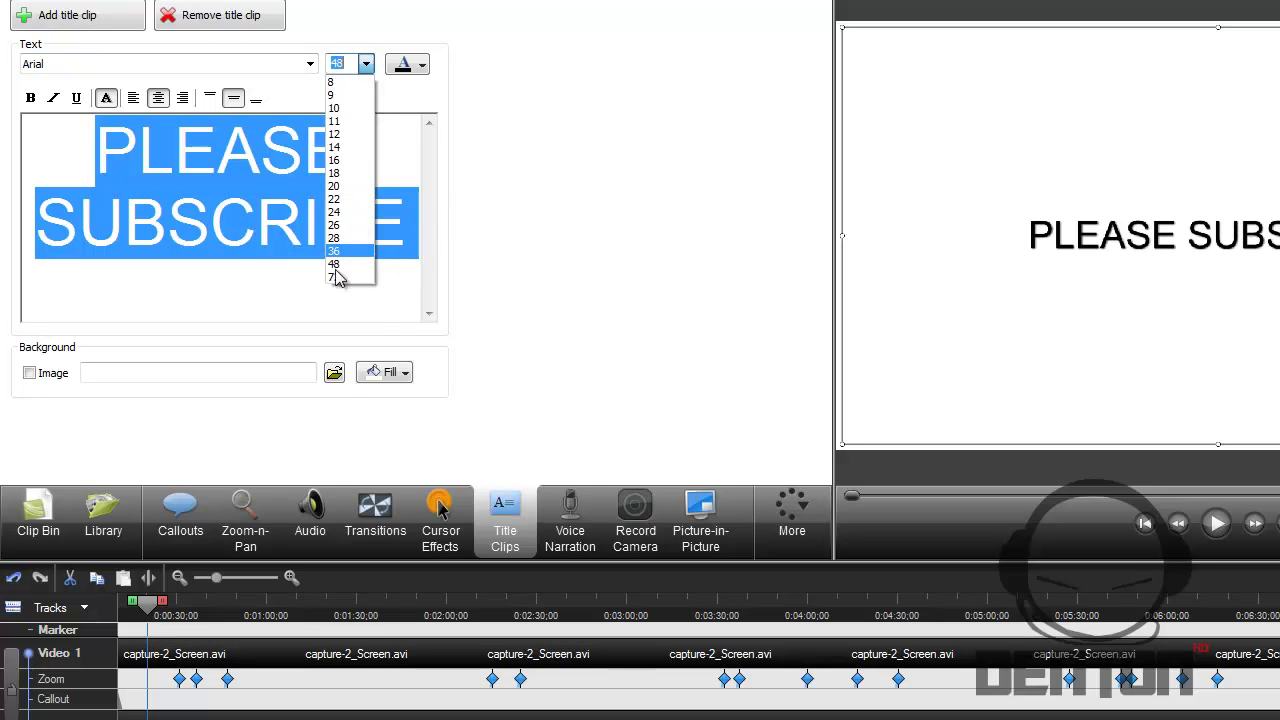
left_click(345, 282)
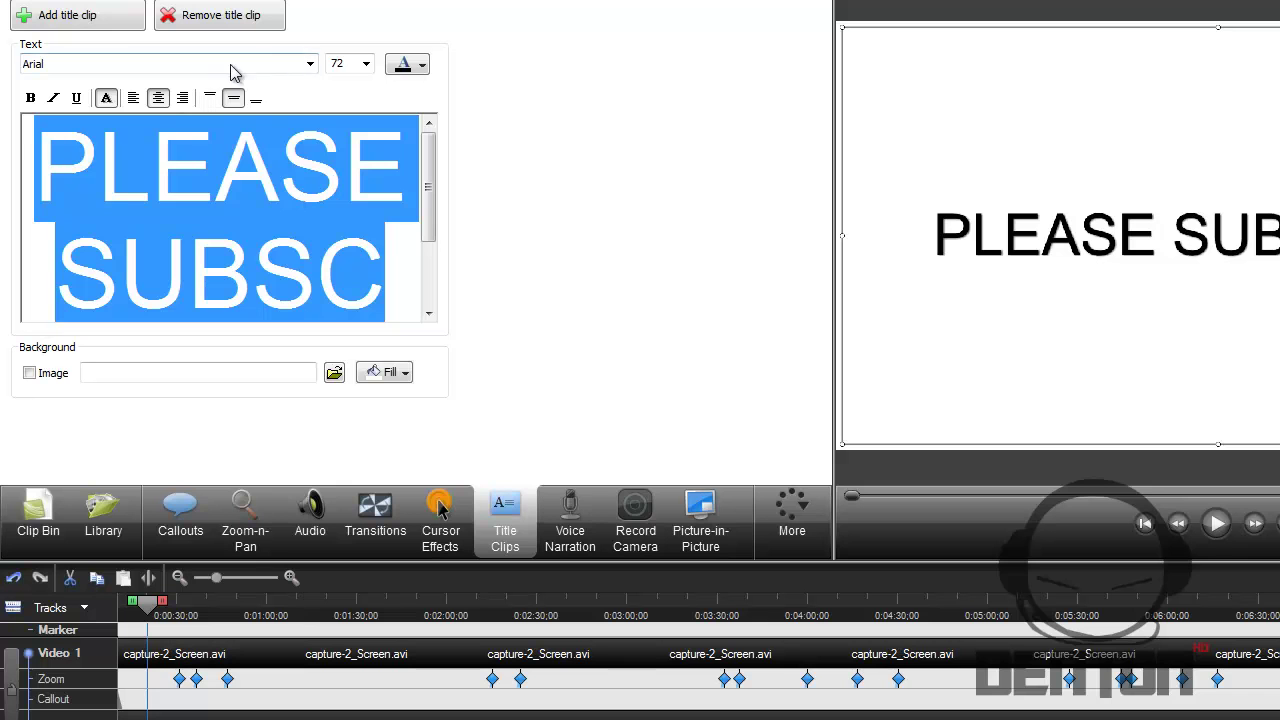
left_click(311, 65)
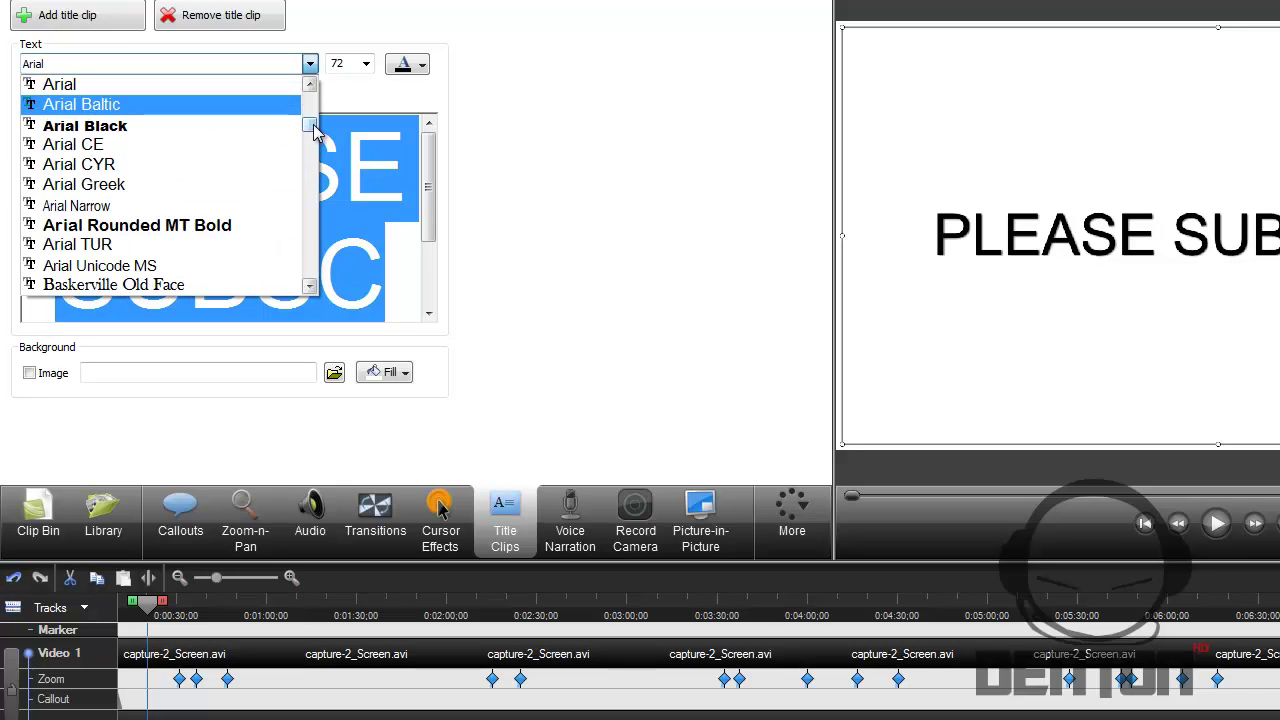
left_click_drag(311, 127, 305, 265)
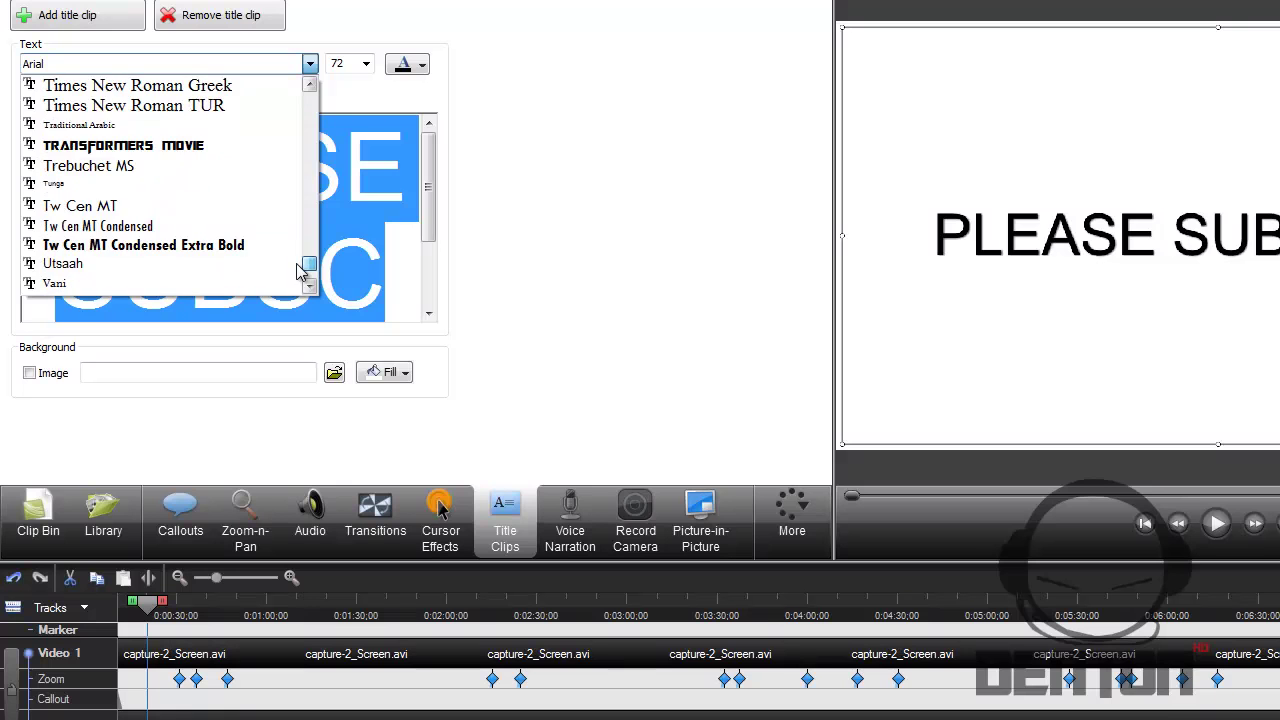
left_click(199, 150)
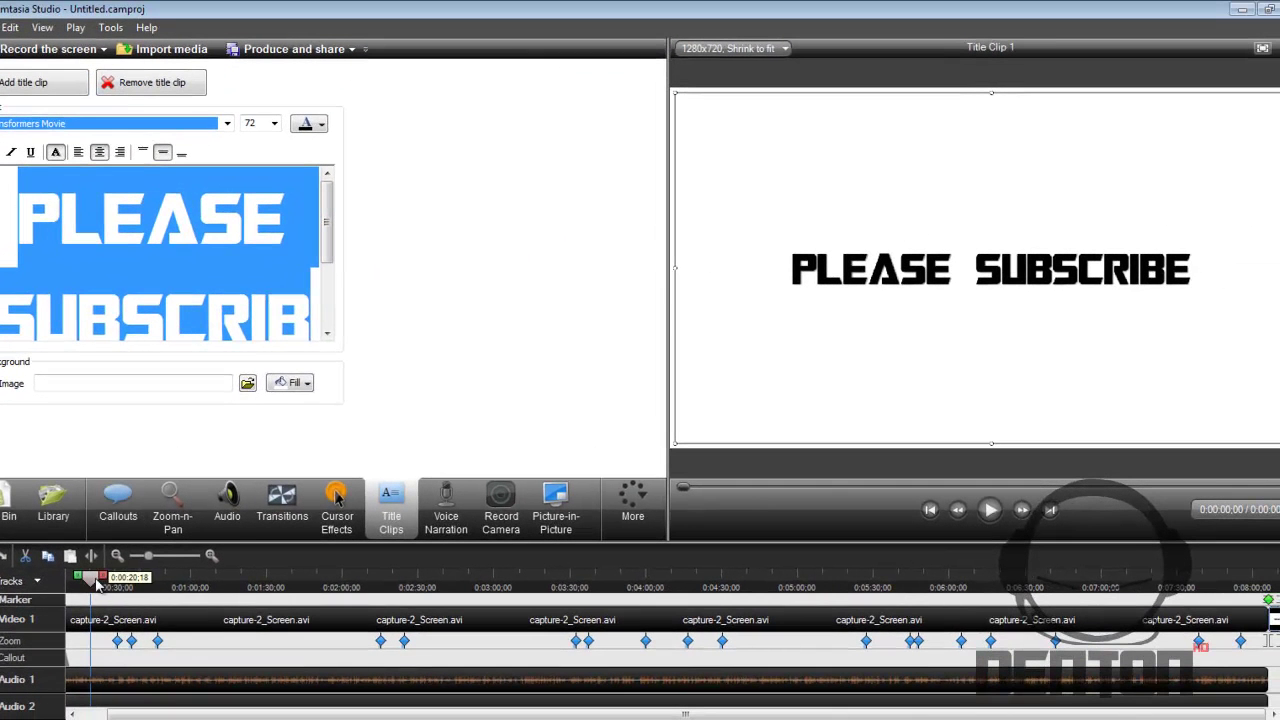
- Close the title editor to add the clip, then move the playhead to the 0:08:11:14 end
left_click(97, 585)
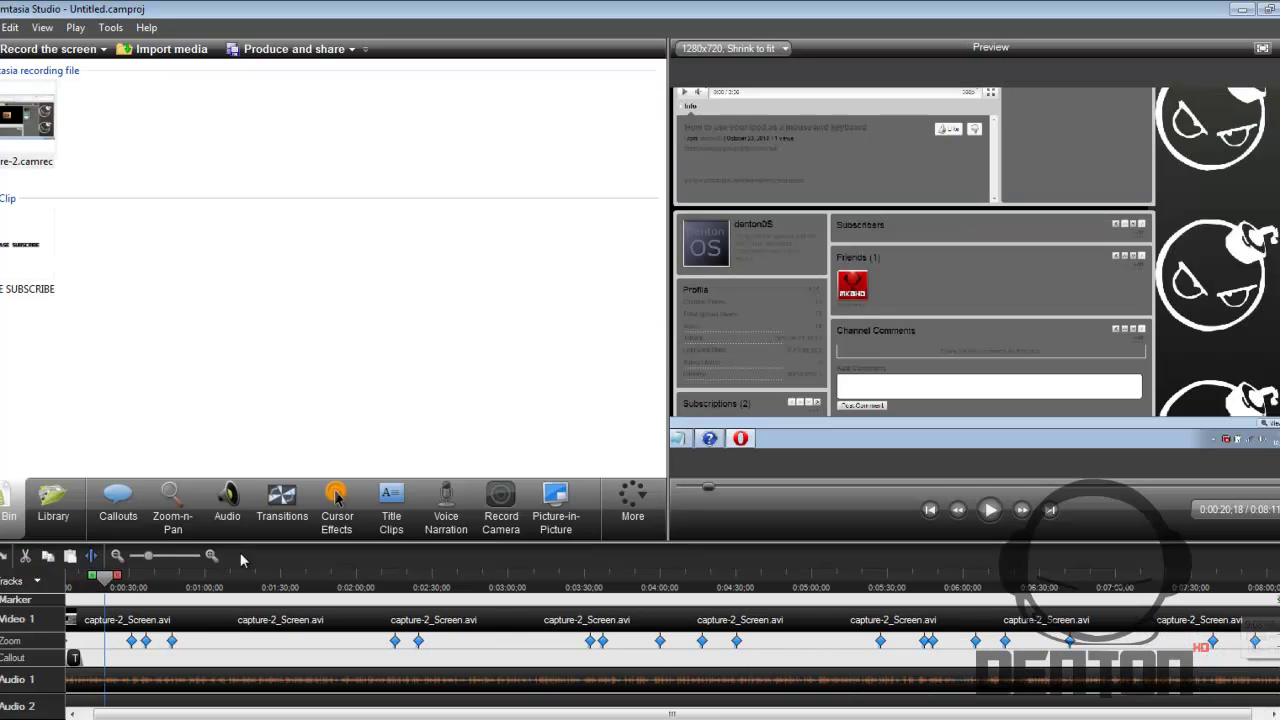
left_click_drag(108, 585, 1262, 585)
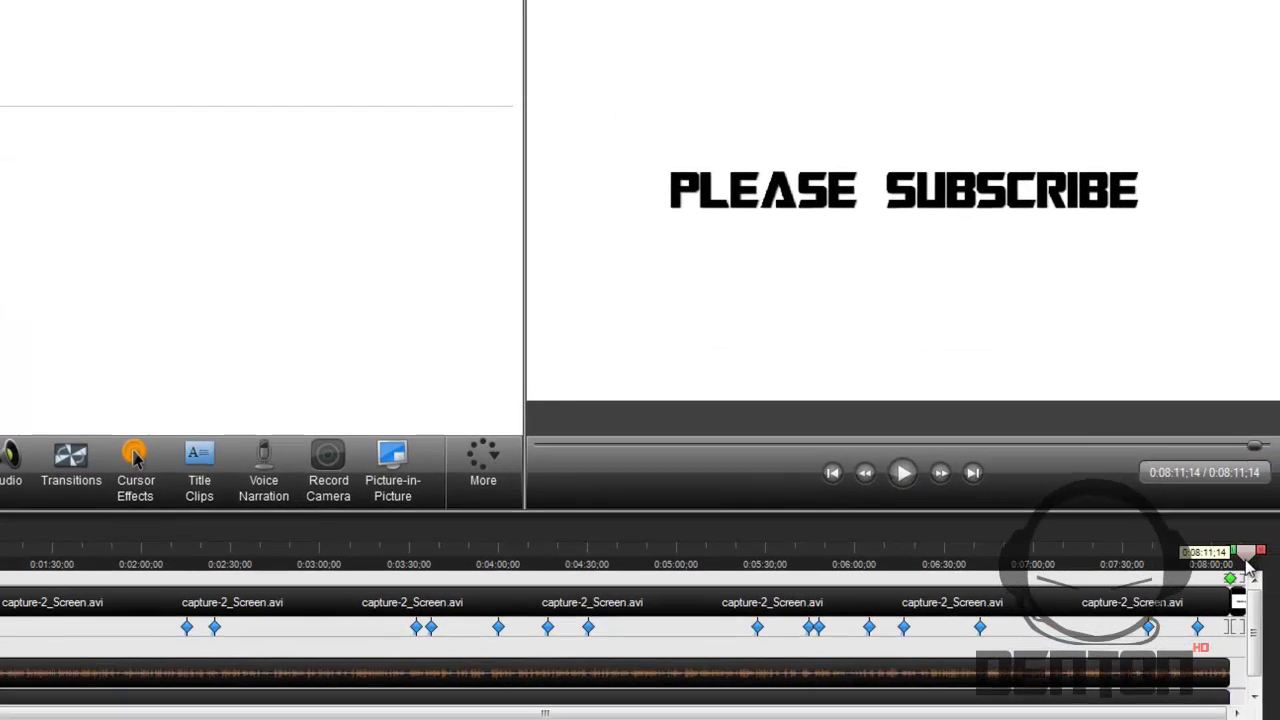
left_click_drag(1247, 556, 1198, 556)
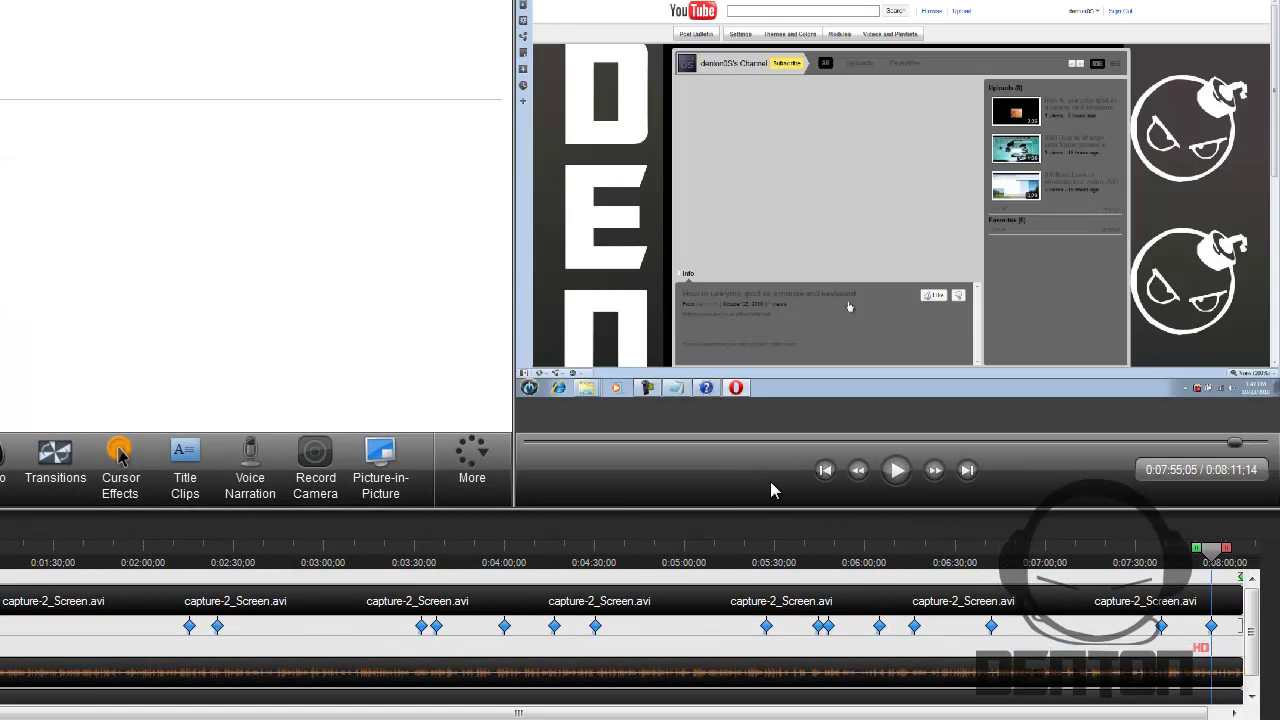
left_click(897, 474)
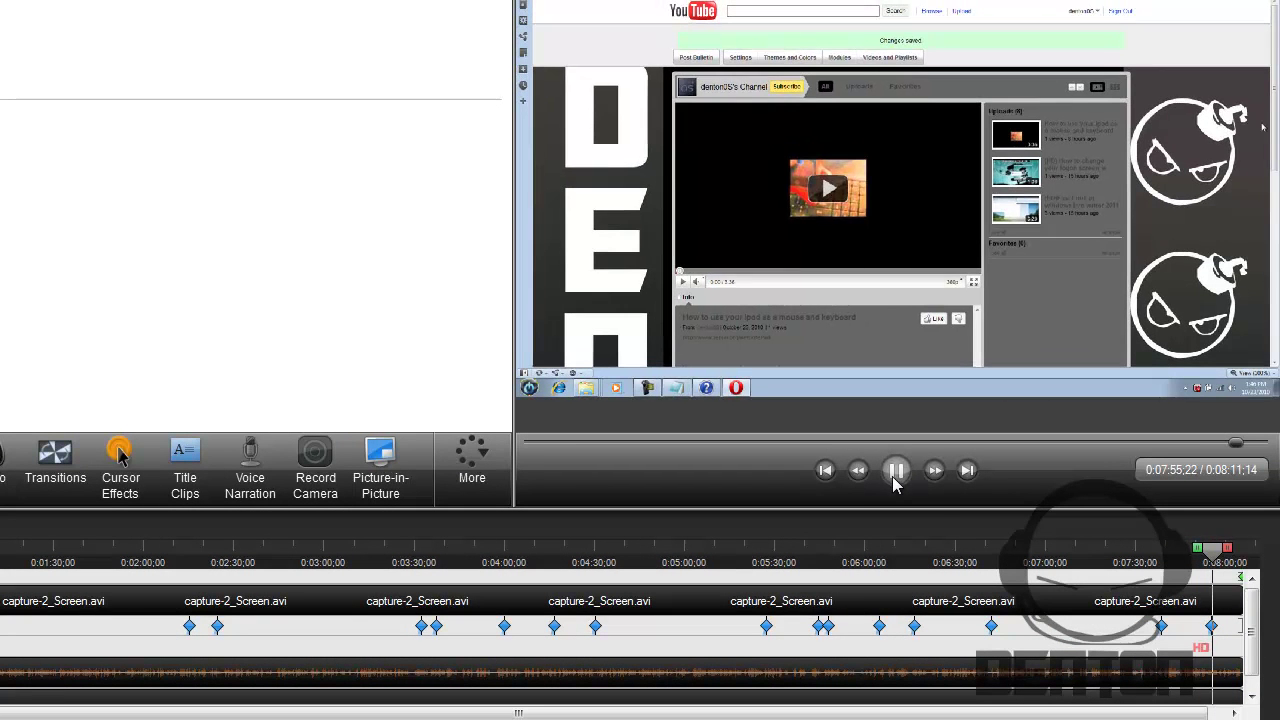